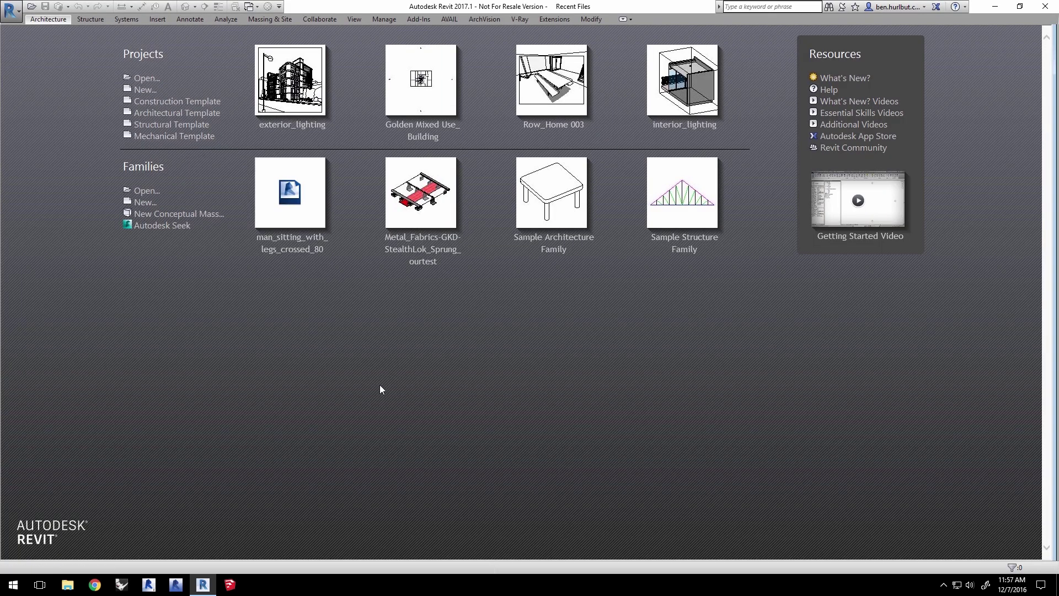
- Open the exterior_lighting.rvt project
{"action": "key", "text": "ctrl+o"}
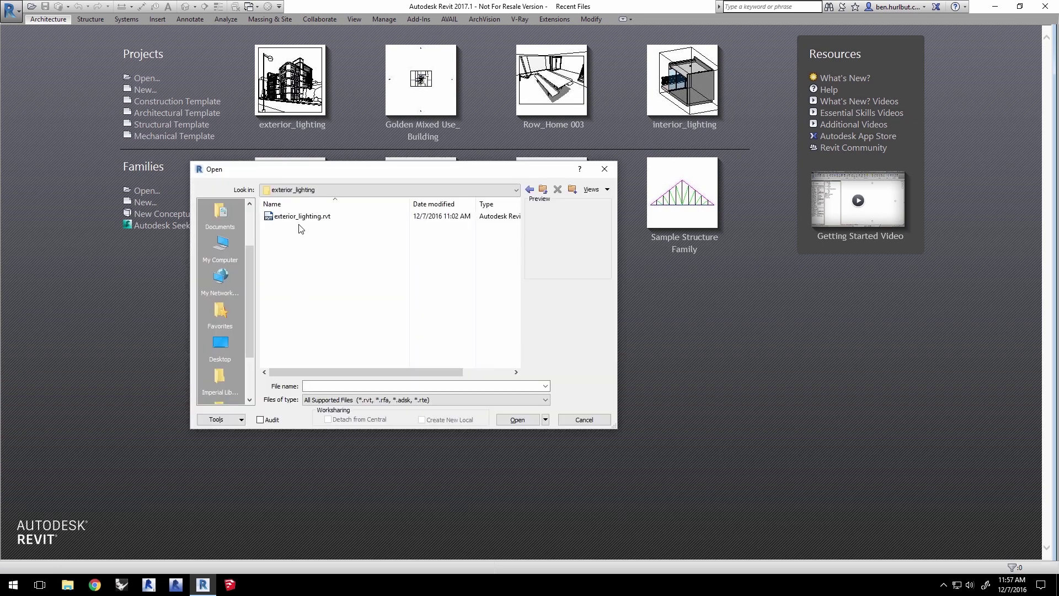
{"action": "left_click", "coordinate": [303, 216]}
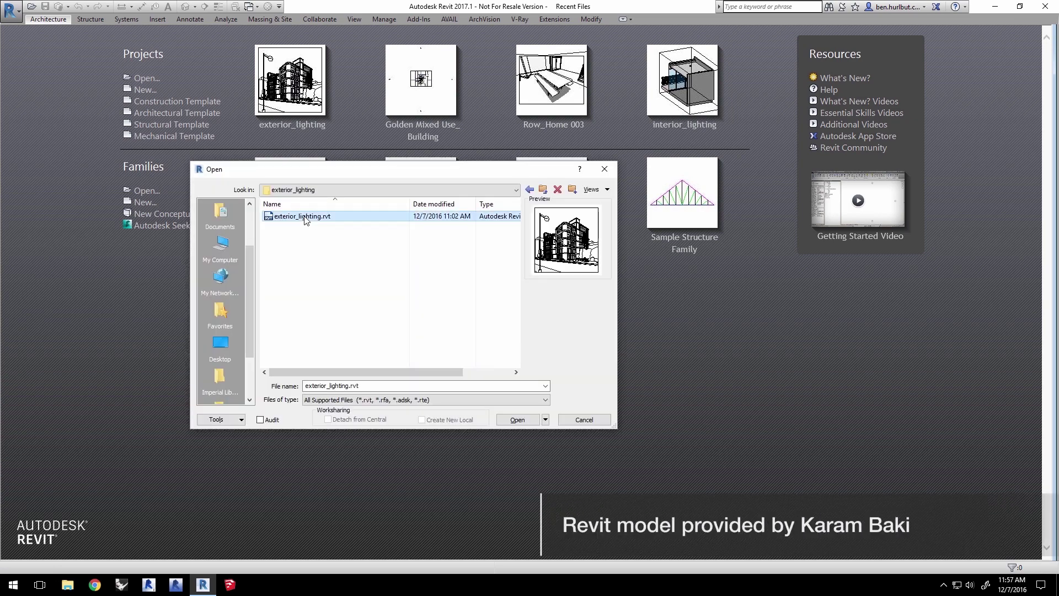
{"action": "left_click", "coordinate": [518, 421]}
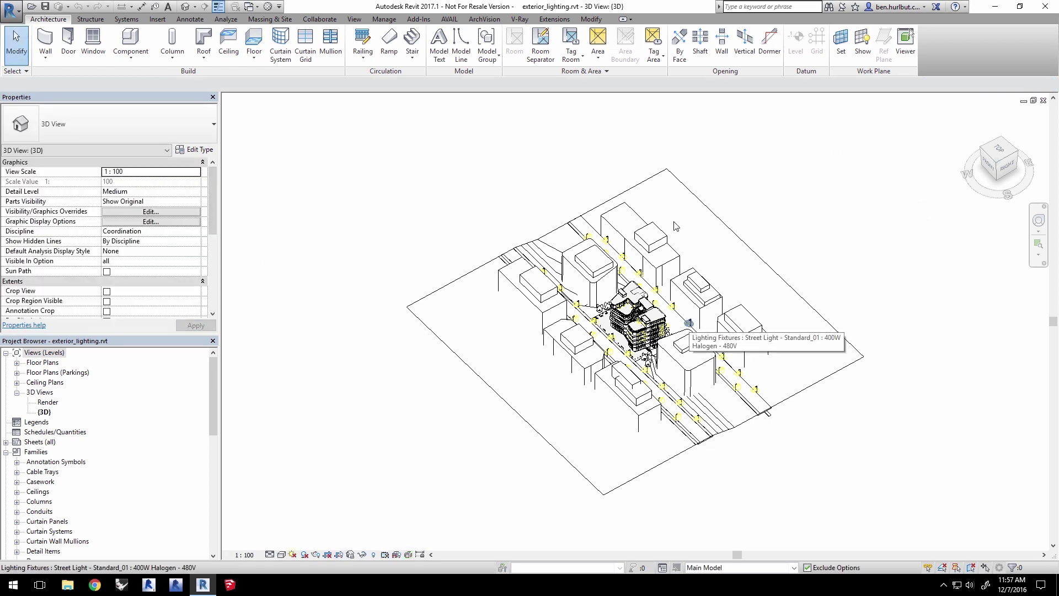
- Set V-Ray's current view to the Render view
{"action": "left_click", "coordinate": [521, 20]}
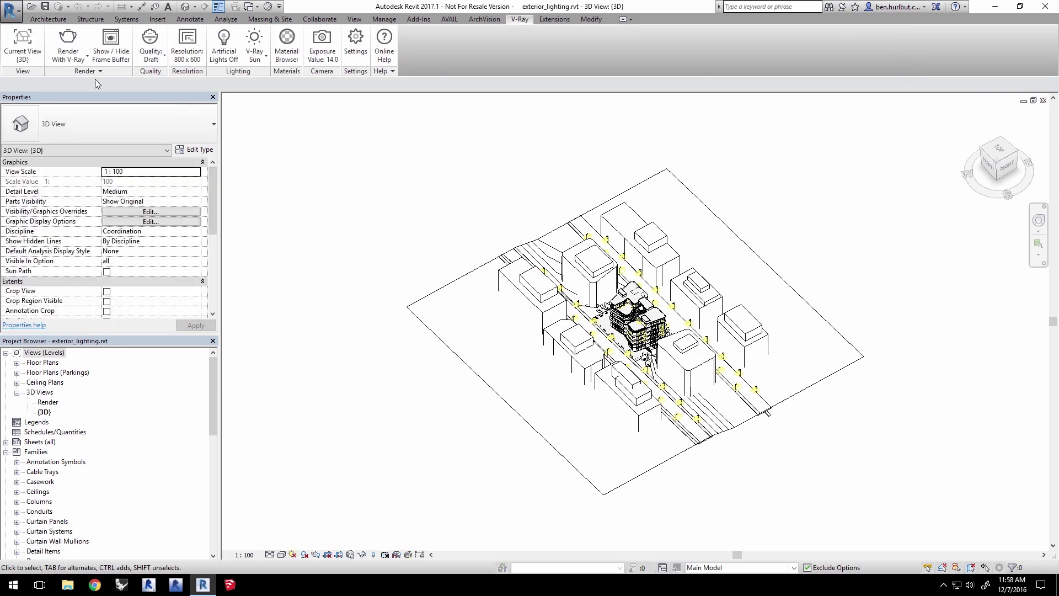
{"action": "left_click", "coordinate": [24, 58]}
{"action": "left_click", "coordinate": [17, 132]}
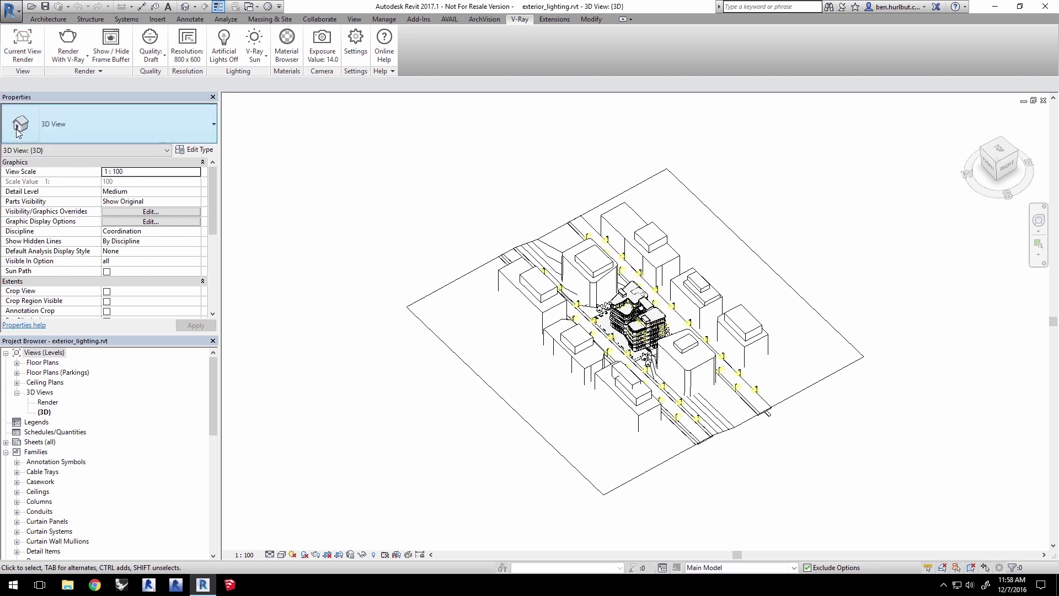
- Set the V-Ray resolution to follow the crop region at printer size, 150 DPI
{"action": "left_click", "coordinate": [185, 61]}
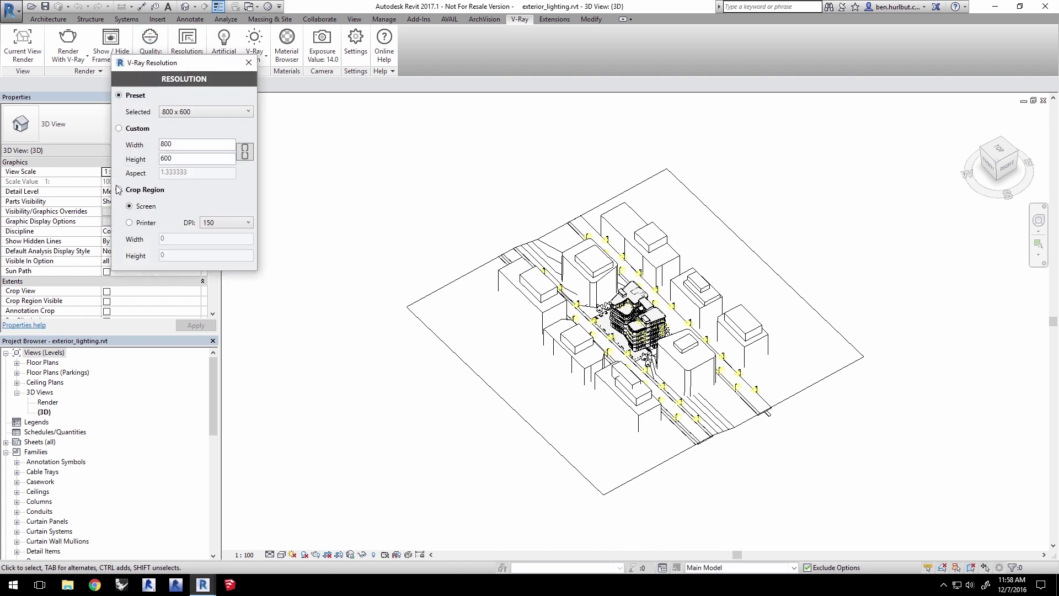
{"action": "left_click", "coordinate": [120, 190]}
{"action": "left_click", "coordinate": [130, 222]}
{"action": "left_click", "coordinate": [265, 92]}
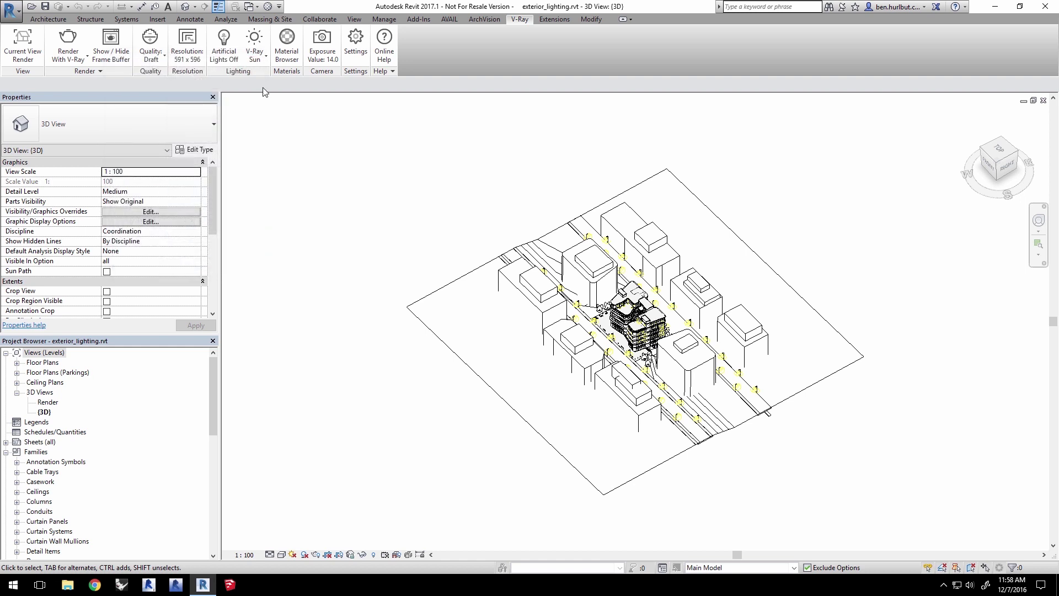
- Switch the V-Ray environment lighting to Dome Light and move its settings dialog clear of the ribbon
{"action": "left_click", "coordinate": [259, 65]}
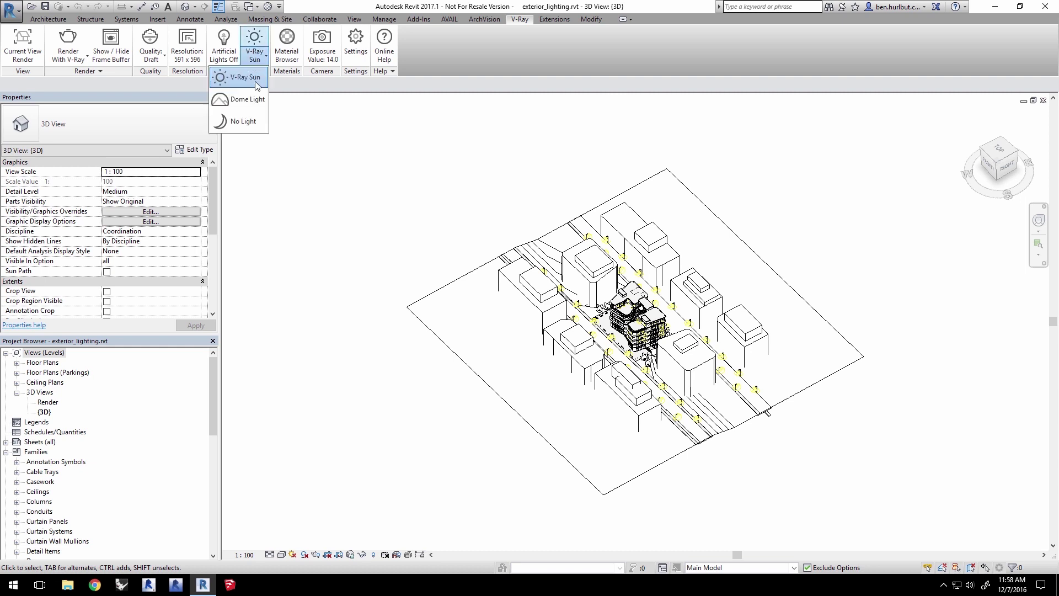
{"action": "left_click", "coordinate": [247, 100]}
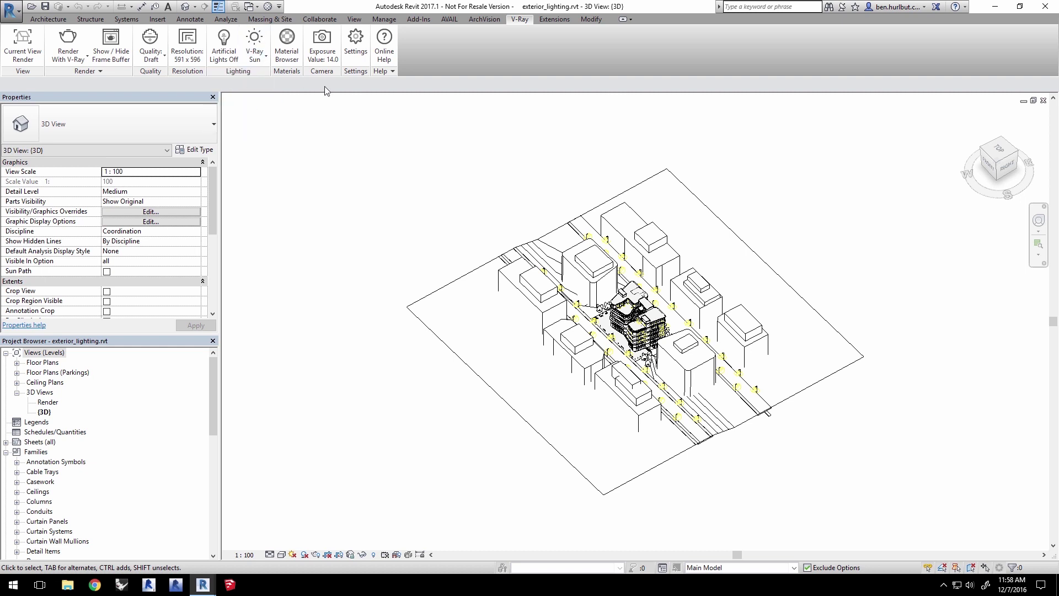
{"action": "left_click_drag", "start_coordinate": [232, 105], "coordinate": [612, 155]}
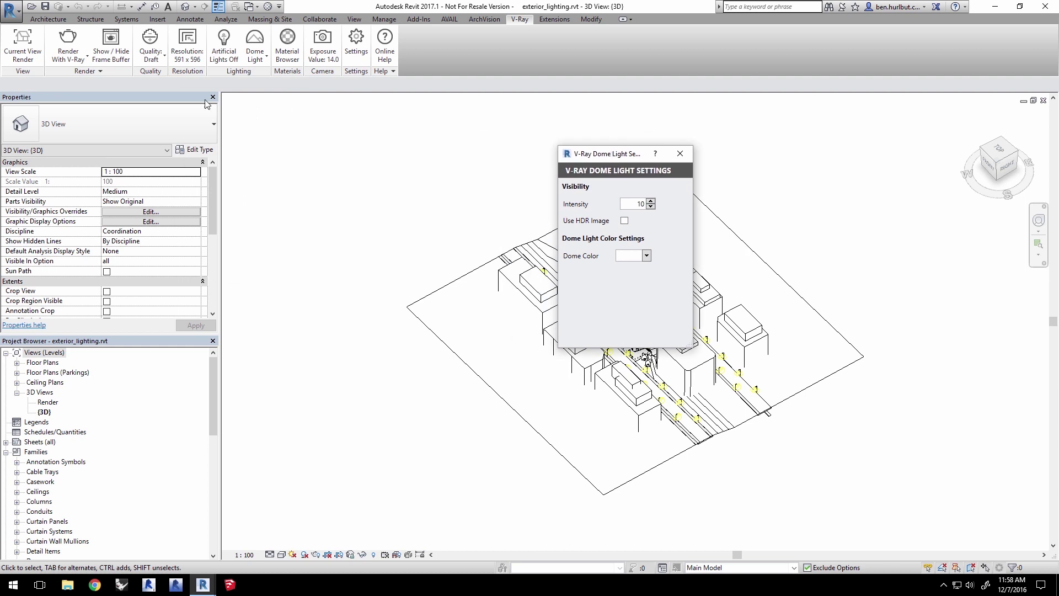
- Start a V-Ray RT render and arrange the frame buffer and progress windows beside the dome light settings
{"action": "left_click", "coordinate": [71, 60]}
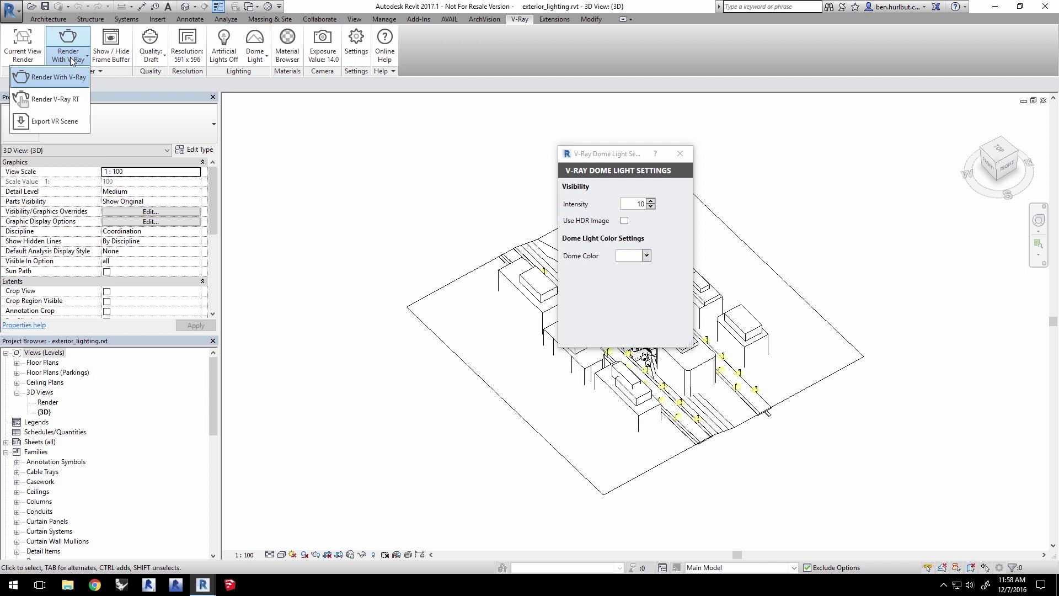
{"action": "left_click", "coordinate": [65, 100]}
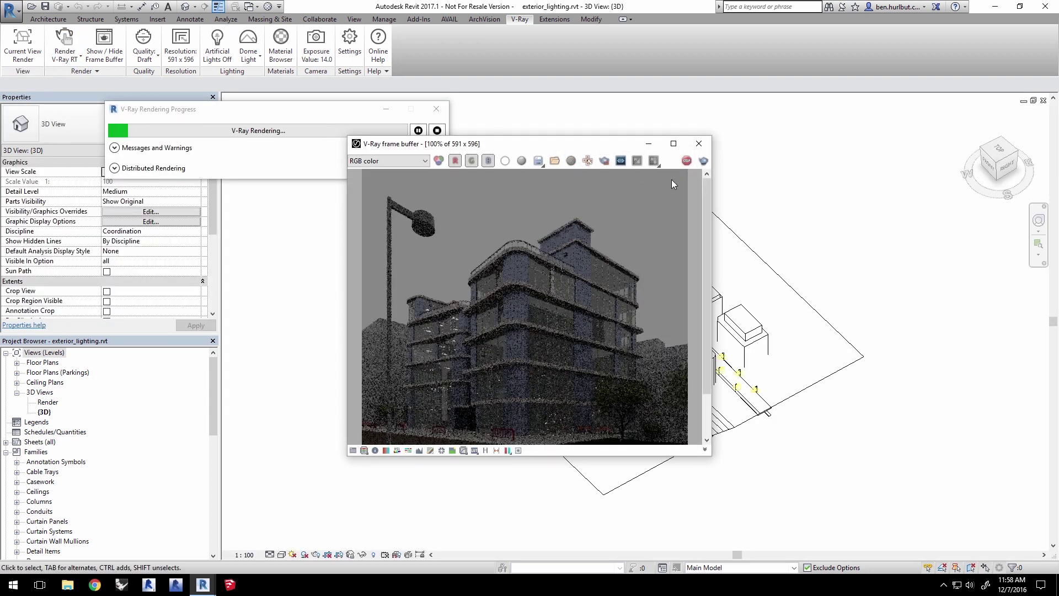
{"action": "left_click_drag", "start_coordinate": [575, 146], "coordinate": [255, 163]}
{"action": "left_click_drag", "start_coordinate": [293, 112], "coordinate": [519, 202]}
- Enable the HDR image for the dome light and try rotation 100, finishing with rotation 145
{"action": "left_click", "coordinate": [608, 152]}
{"action": "left_click", "coordinate": [624, 221]}
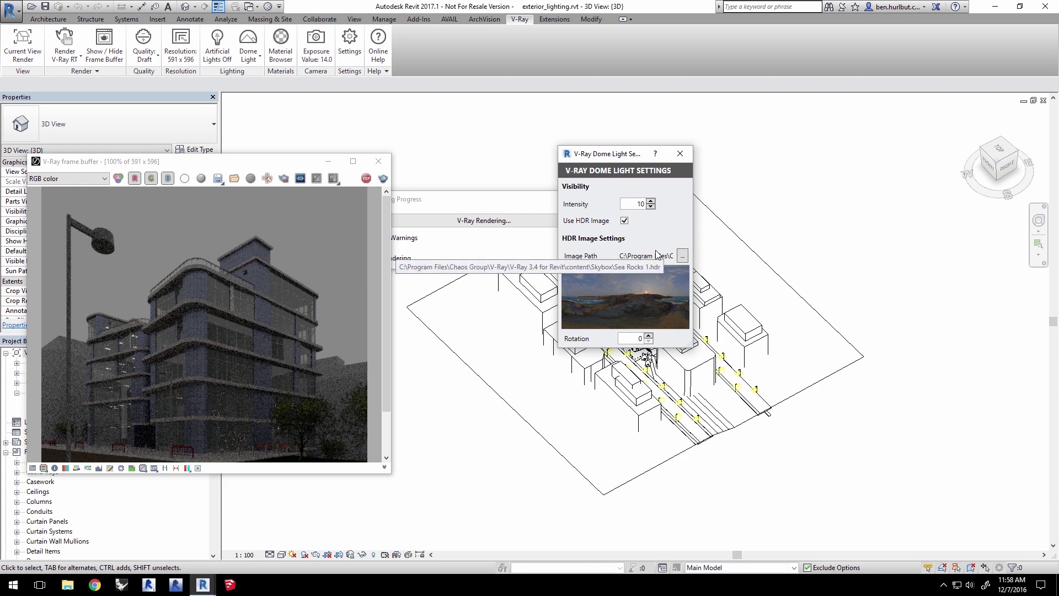
{"action": "left_click", "coordinate": [634, 338]}
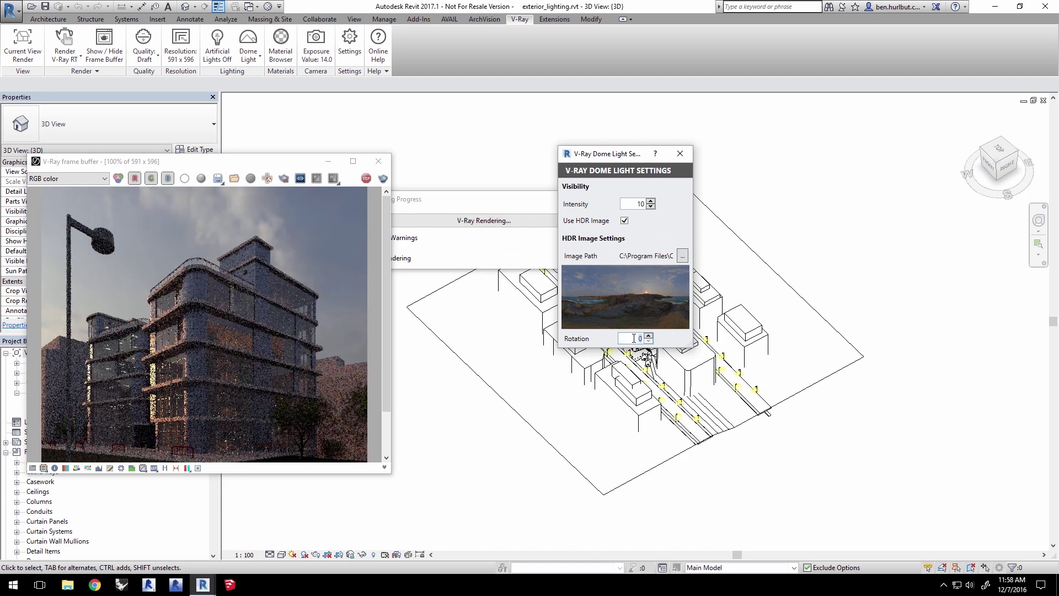
{"action": "type", "text": "100"}
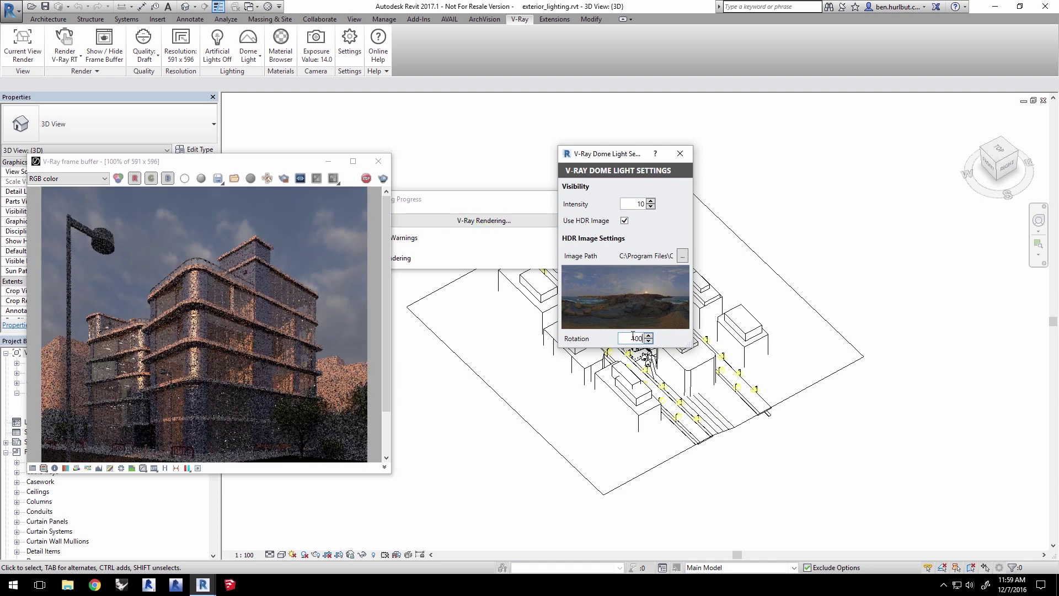
{"action": "left_click_drag", "start_coordinate": [631, 338], "coordinate": [655, 339]}
{"action": "type", "text": "145"}
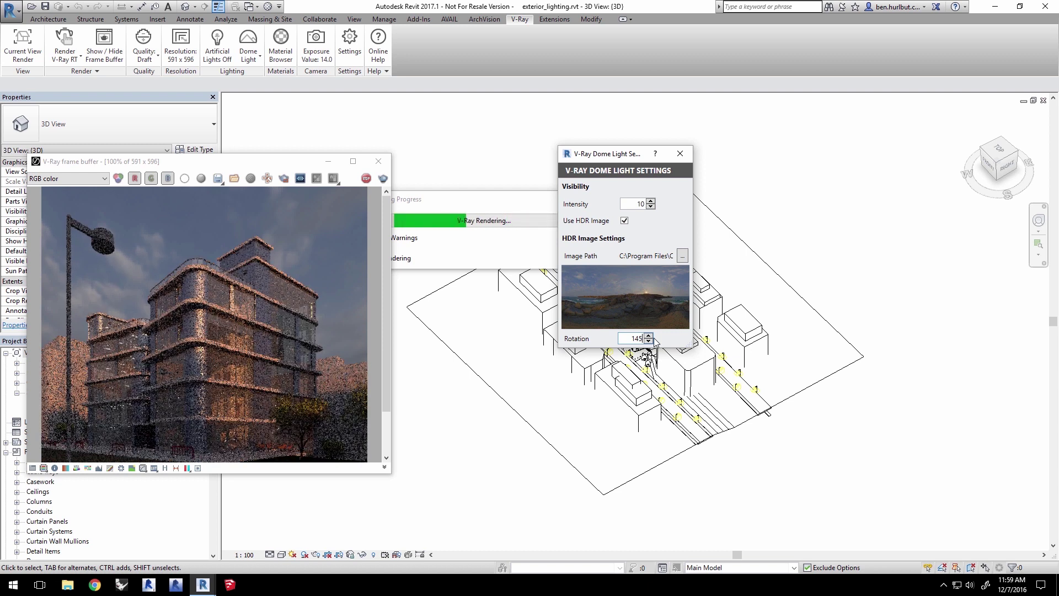
- Switch the lighting to V-Ray Sun, close the dome light settings, and rearrange the sun settings and frame buffer
{"action": "left_click", "coordinate": [245, 61]}
{"action": "left_click", "coordinate": [234, 77]}
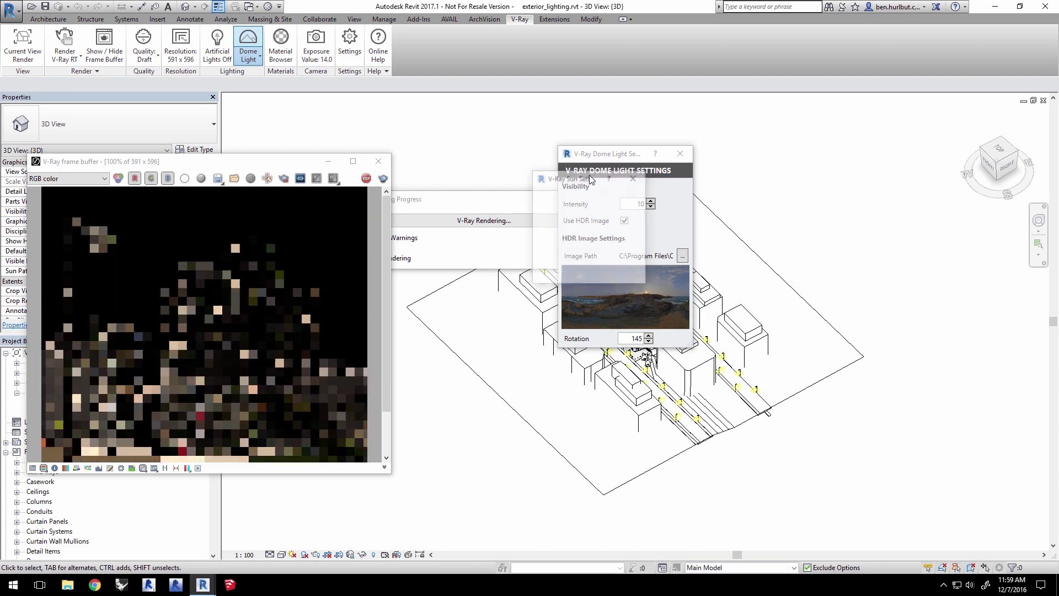
{"action": "left_click", "coordinate": [680, 154]}
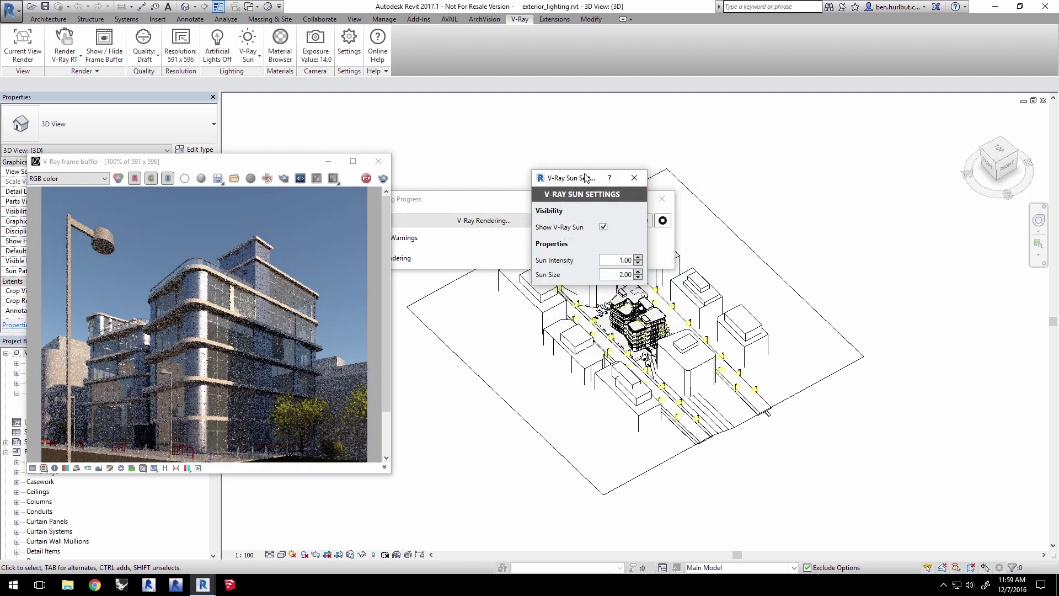
{"action": "left_click_drag", "start_coordinate": [576, 179], "coordinate": [635, 158]}
{"action": "left_click_drag", "start_coordinate": [278, 155], "coordinate": [471, 71]}
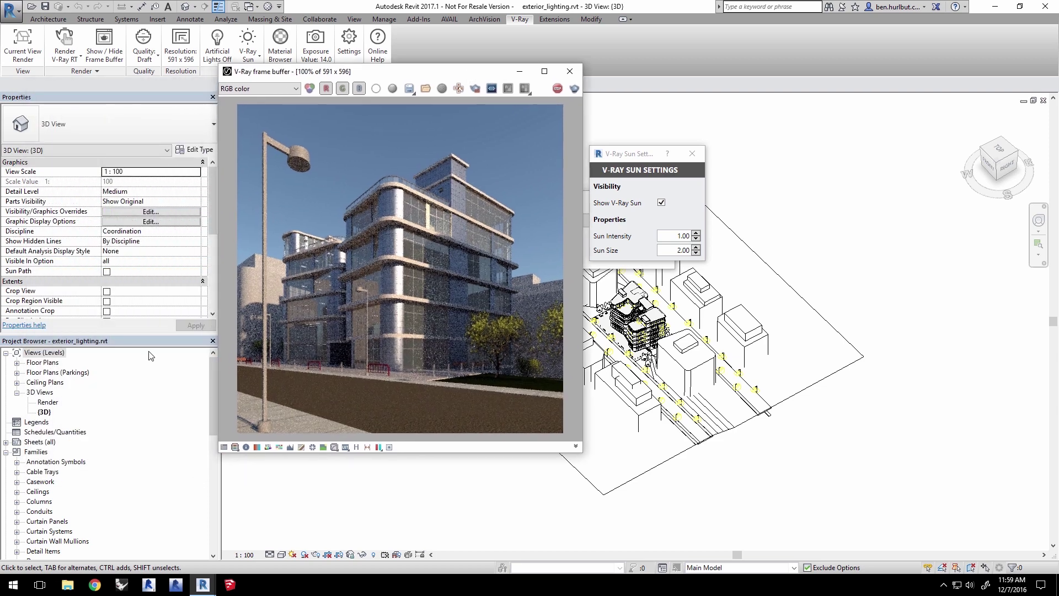
- In the Render view's rendering settings, set the Lighting solar study's sun azimuth to 180° and apply it
{"action": "left_click", "coordinate": [48, 403]}
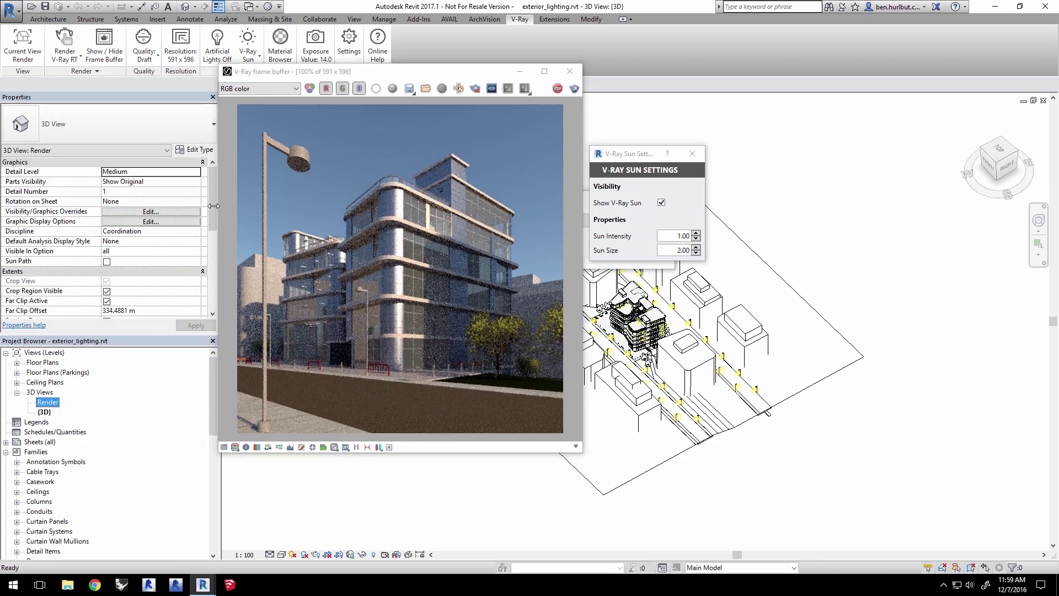
{"action": "scroll", "coordinate": [213, 222], "scroll_direction": "down", "scroll_amount": 2}
{"action": "left_click", "coordinate": [138, 284]}
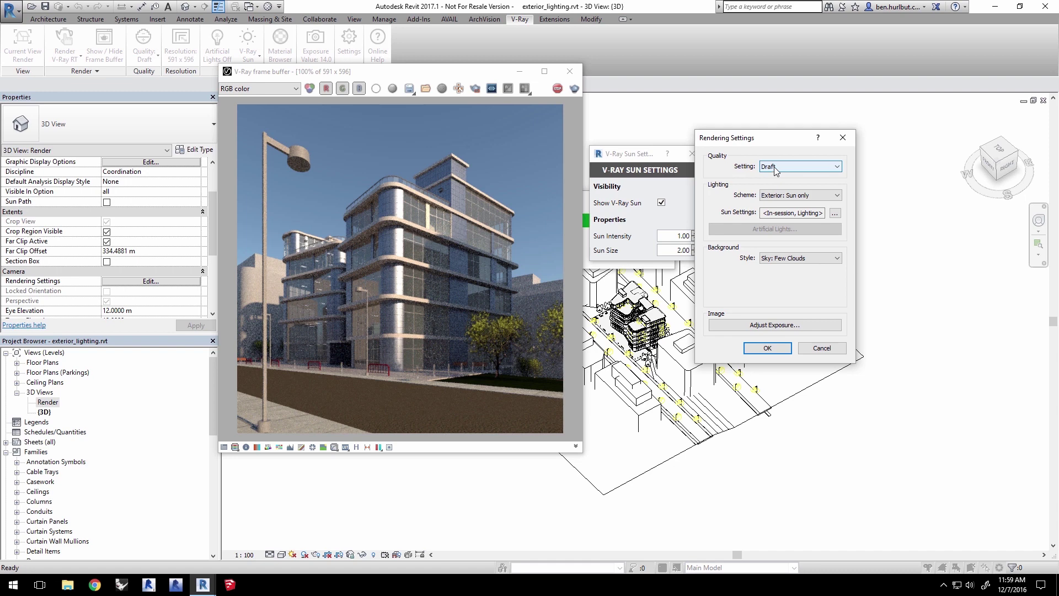
{"action": "left_click", "coordinate": [836, 214]}
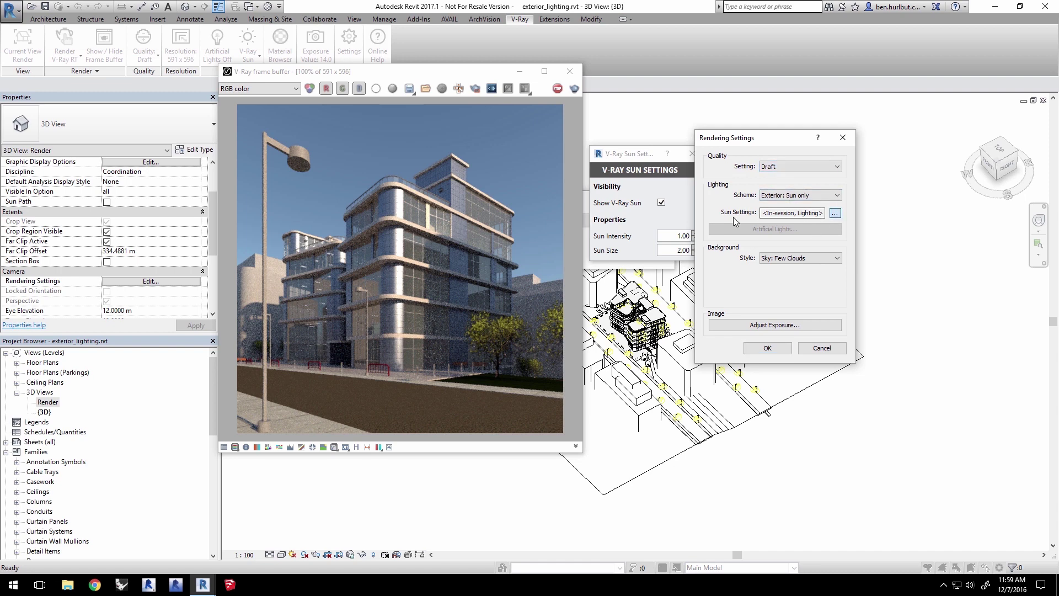
{"action": "left_click_drag", "start_coordinate": [885, 201], "coordinate": [810, 205]}
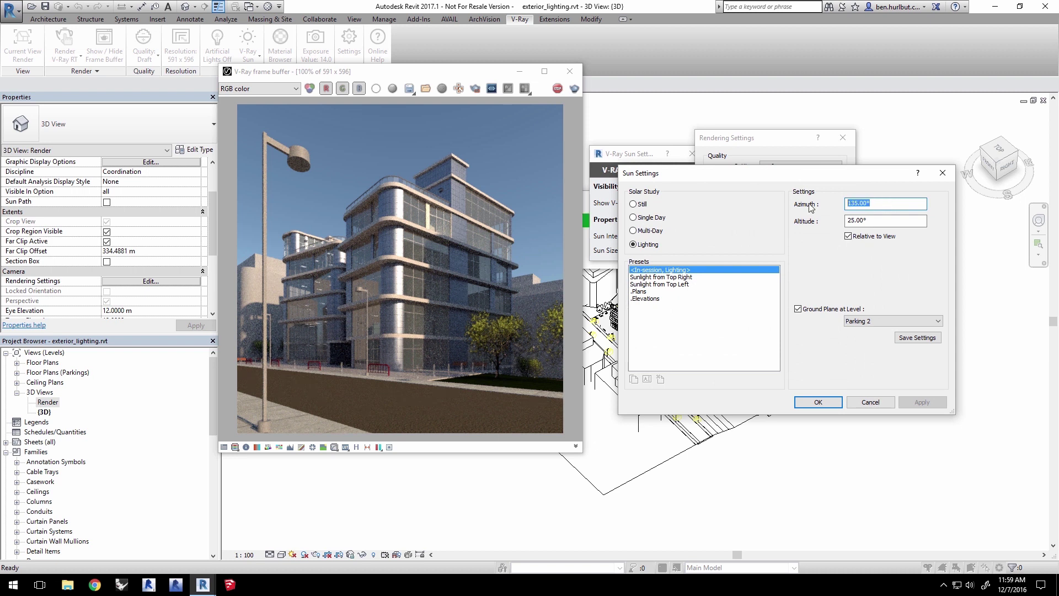
{"action": "type", "text": "180"}
{"action": "key", "text": "Tab"}
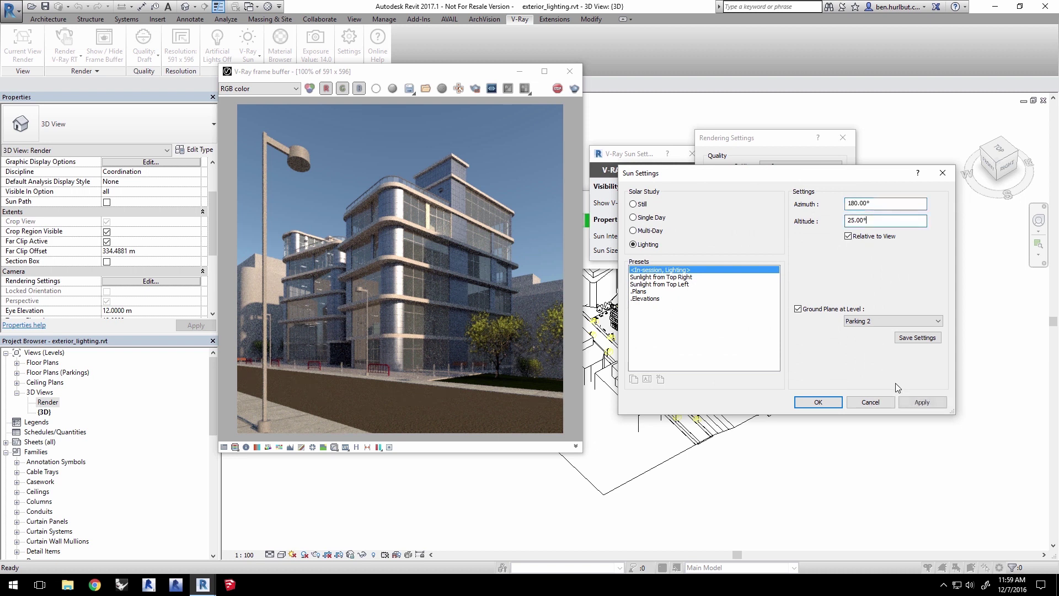
{"action": "left_click", "coordinate": [916, 402]}
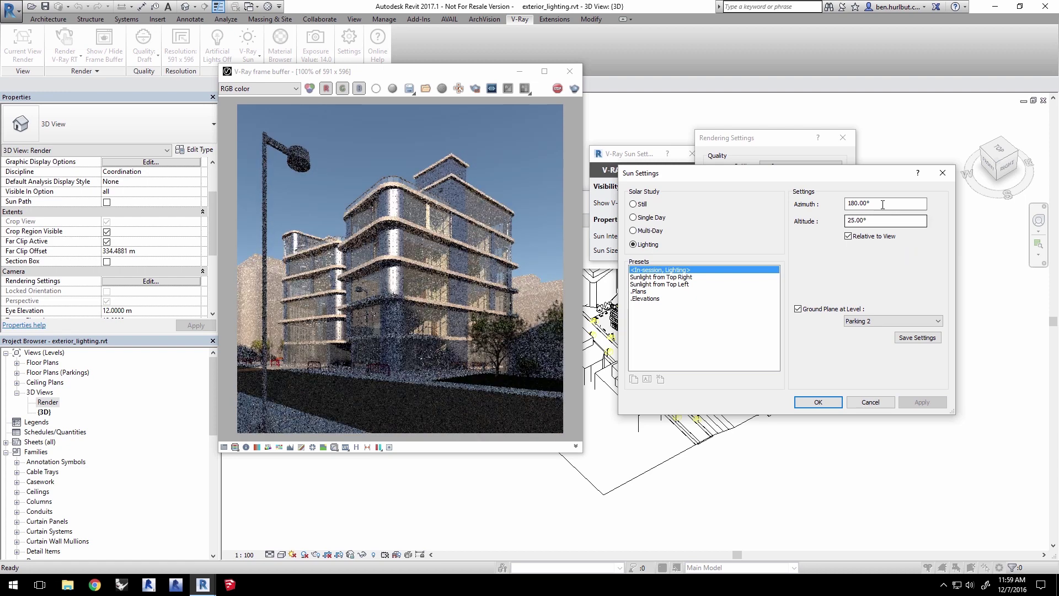
- Set the sun altitude to 54° and apply it
{"action": "left_click_drag", "start_coordinate": [879, 220], "coordinate": [813, 210]}
{"action": "type", "text": "54"}
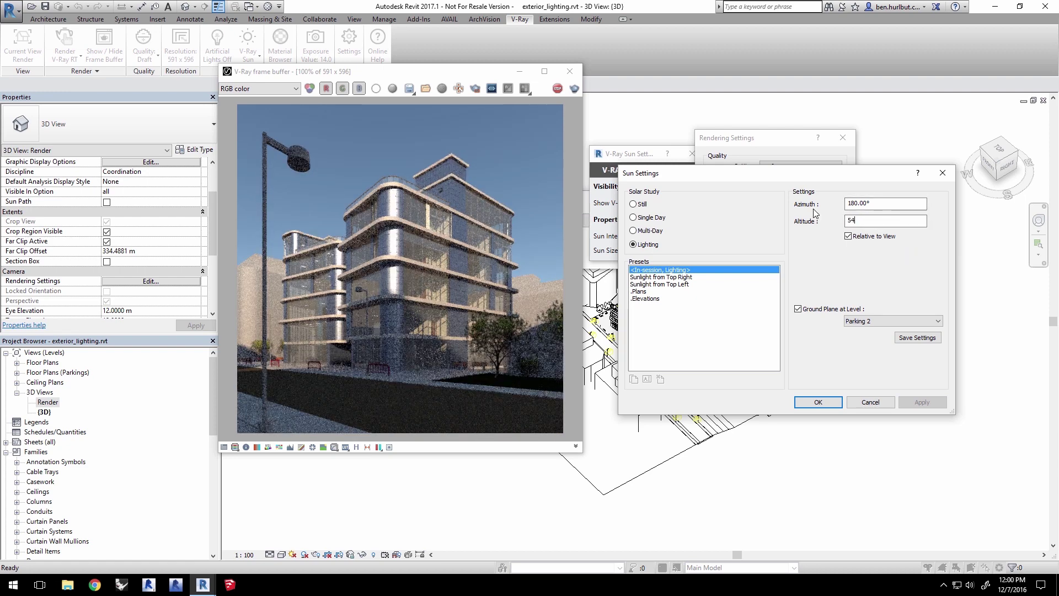
{"action": "key", "text": "Tab"}
{"action": "left_click", "coordinate": [922, 402]}
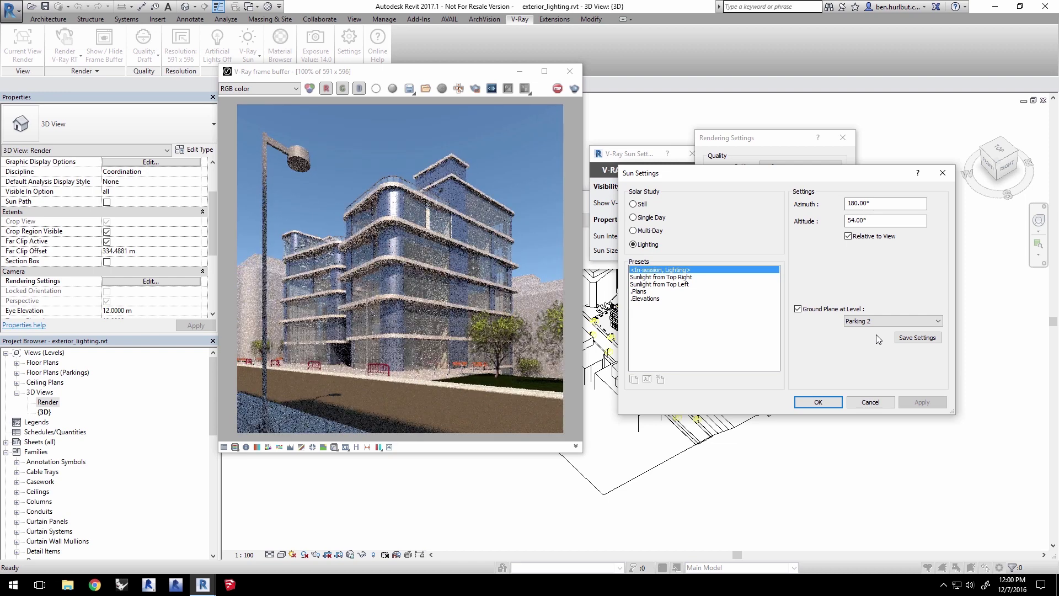
- Switch to a Still solar study dated 6/7/2016 at 10:00 AM, then apply and accept the sun settings
{"action": "left_click", "coordinate": [633, 204]}
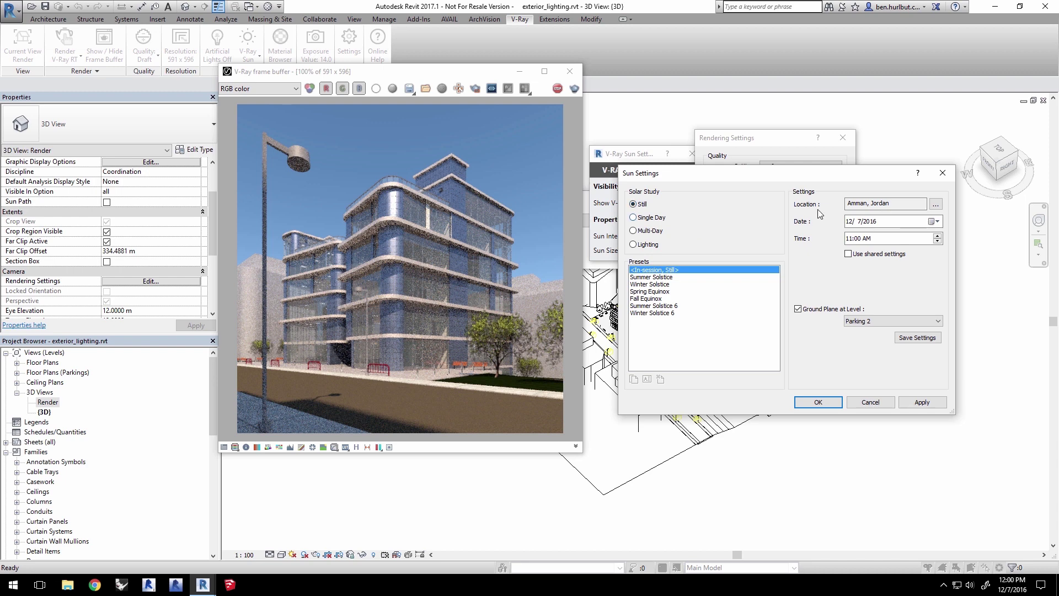
{"action": "left_click", "coordinate": [849, 222]}
{"action": "left_click", "coordinate": [850, 239]}
{"action": "type", "text": "10"}
{"action": "left_click", "coordinate": [921, 403]}
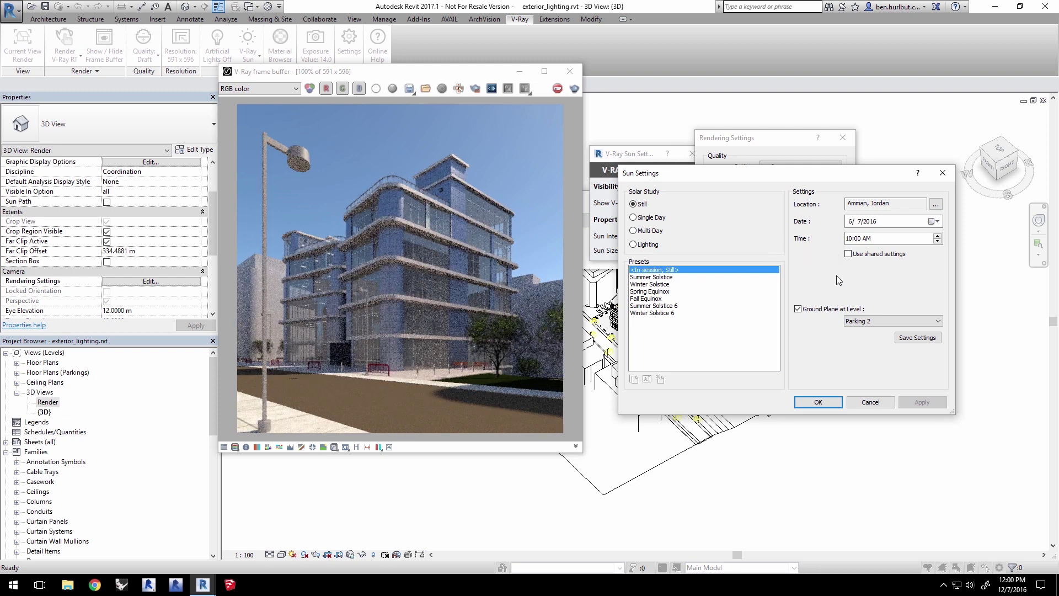
{"action": "left_click", "coordinate": [818, 402]}
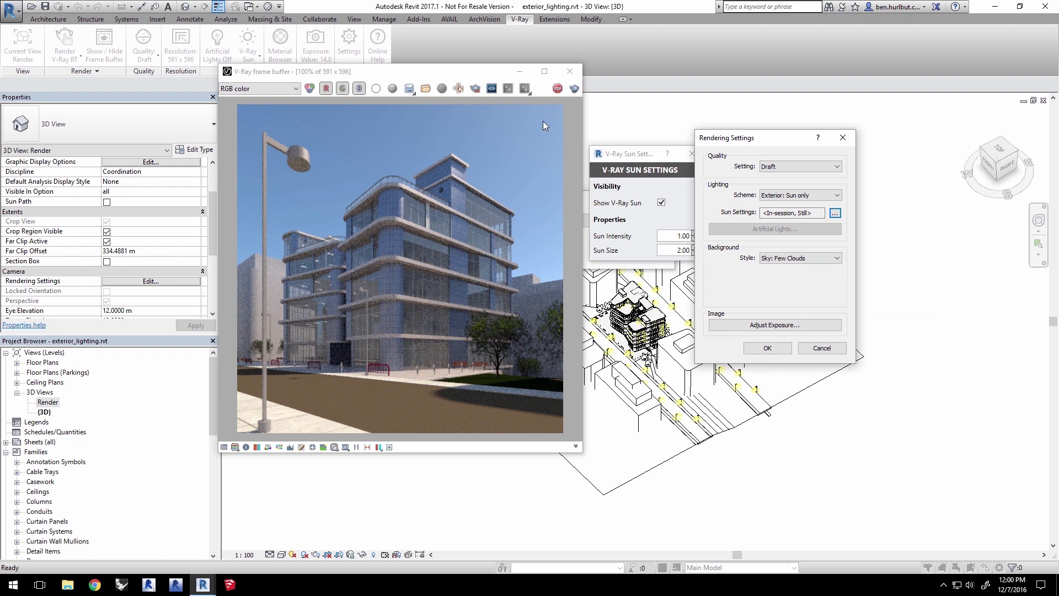
- Stop the render, accept the rendering settings, and close the frame buffer, sun settings and progress windows
{"action": "left_click", "coordinate": [557, 89]}
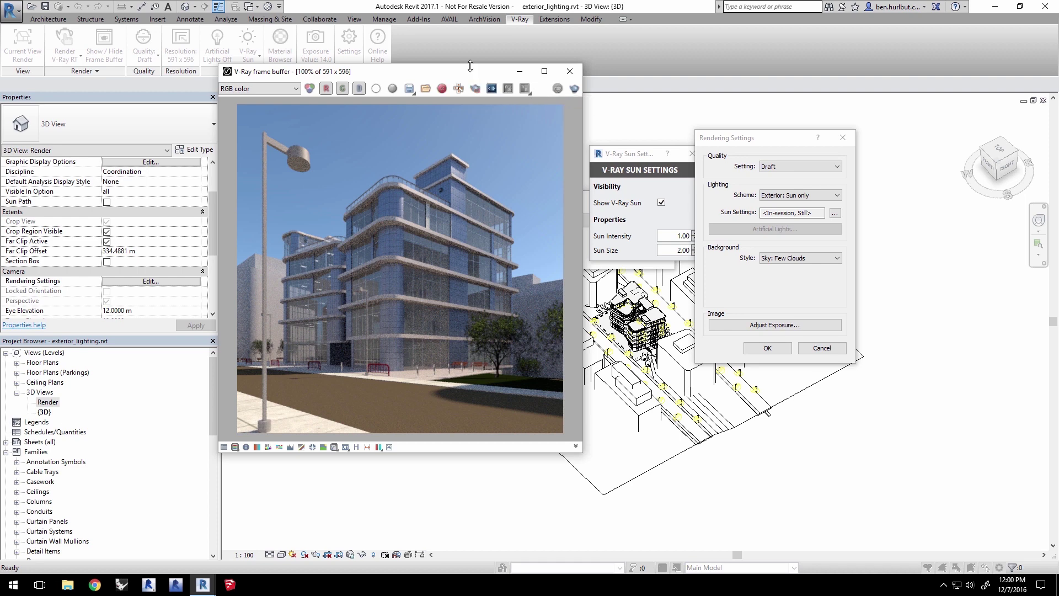
{"action": "left_click_drag", "start_coordinate": [471, 76], "coordinate": [239, 126]}
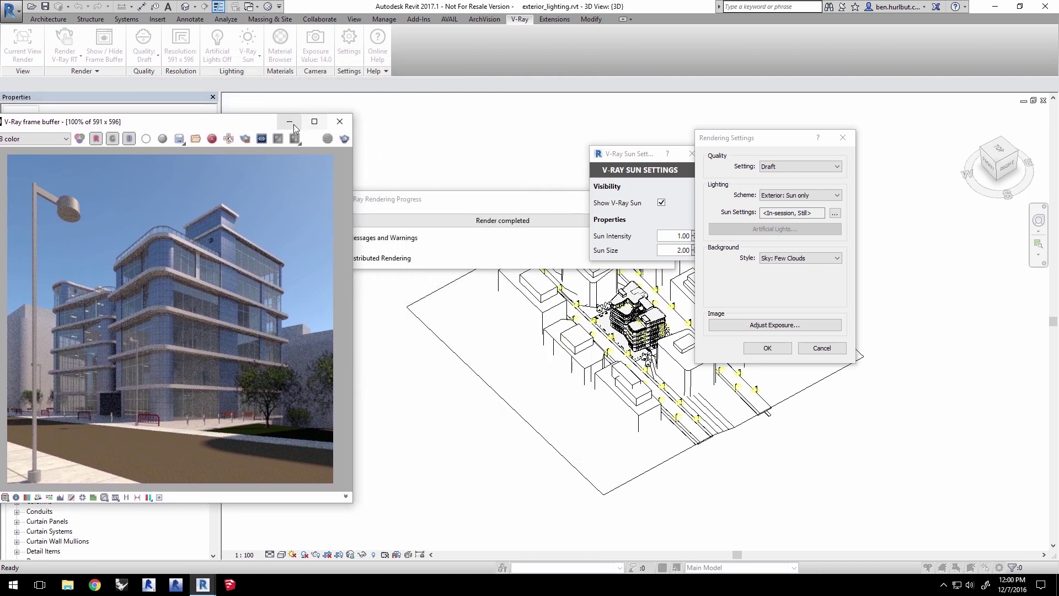
{"action": "left_click", "coordinate": [339, 122]}
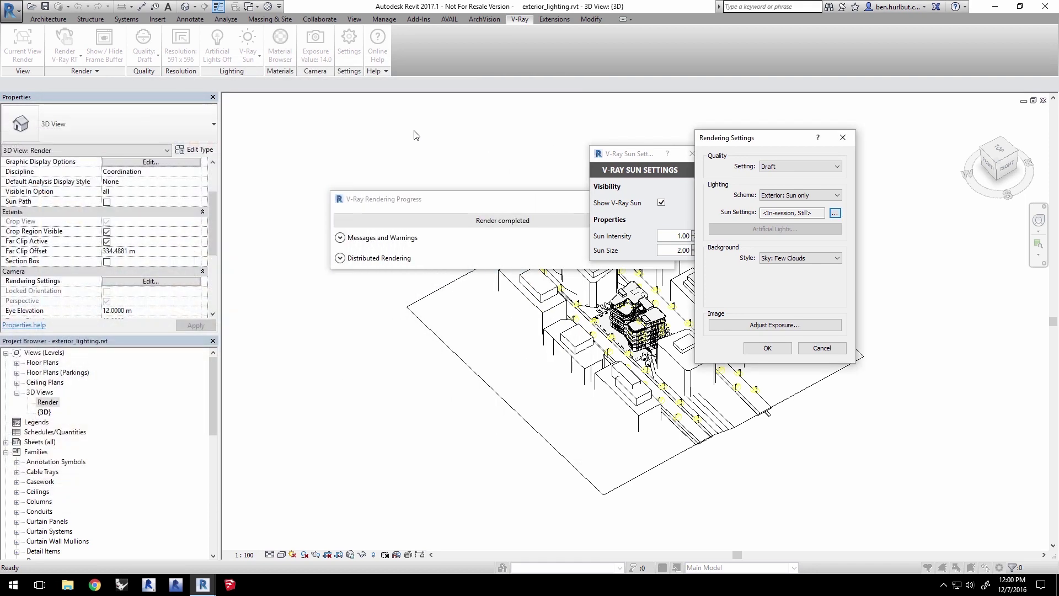
{"action": "left_click", "coordinate": [765, 347]}
{"action": "left_click", "coordinate": [692, 153]}
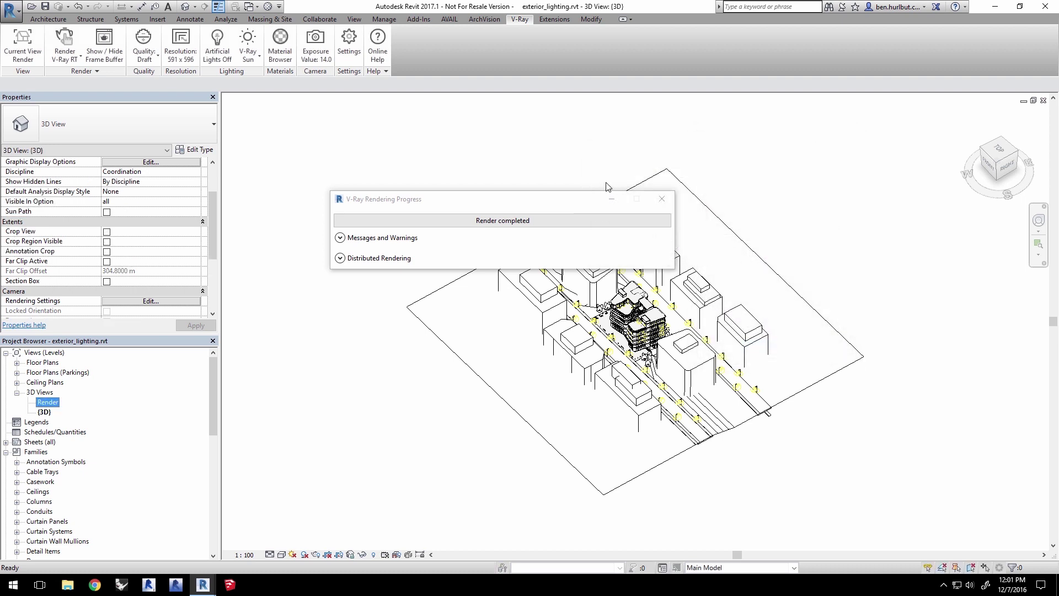
{"action": "left_click", "coordinate": [662, 198]}
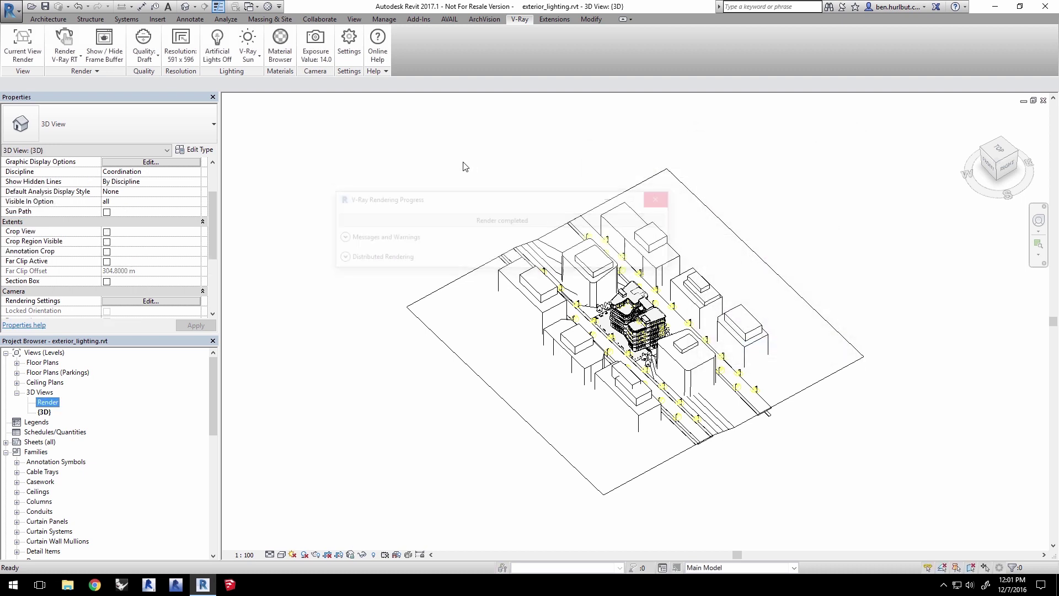
- Turn the V-Ray artificial lights on and switch the sun lighting to No Light
{"action": "left_click", "coordinate": [225, 61]}
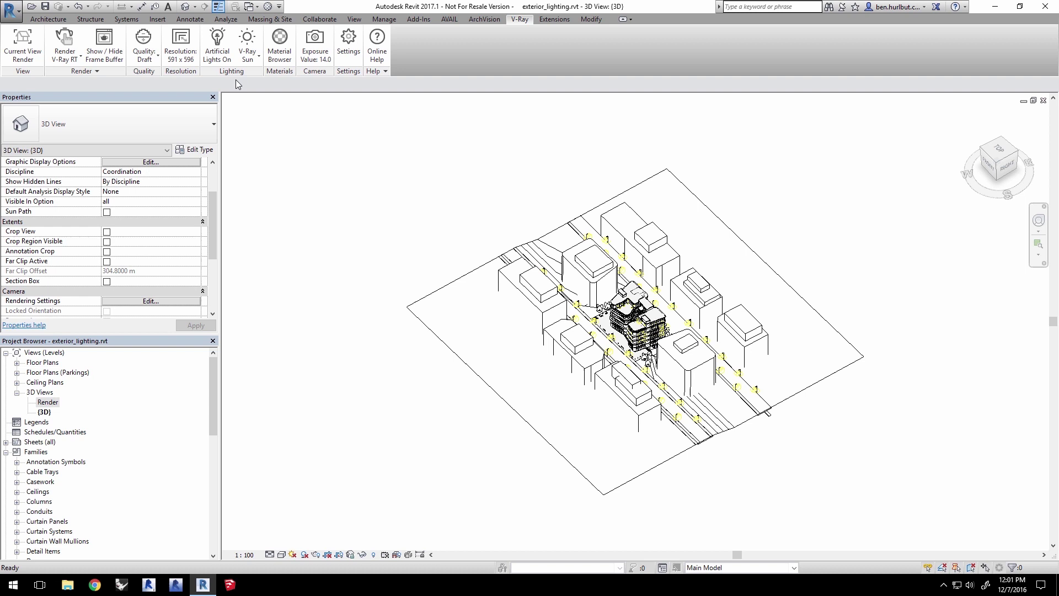
{"action": "left_click", "coordinate": [255, 60]}
{"action": "left_click", "coordinate": [230, 121]}
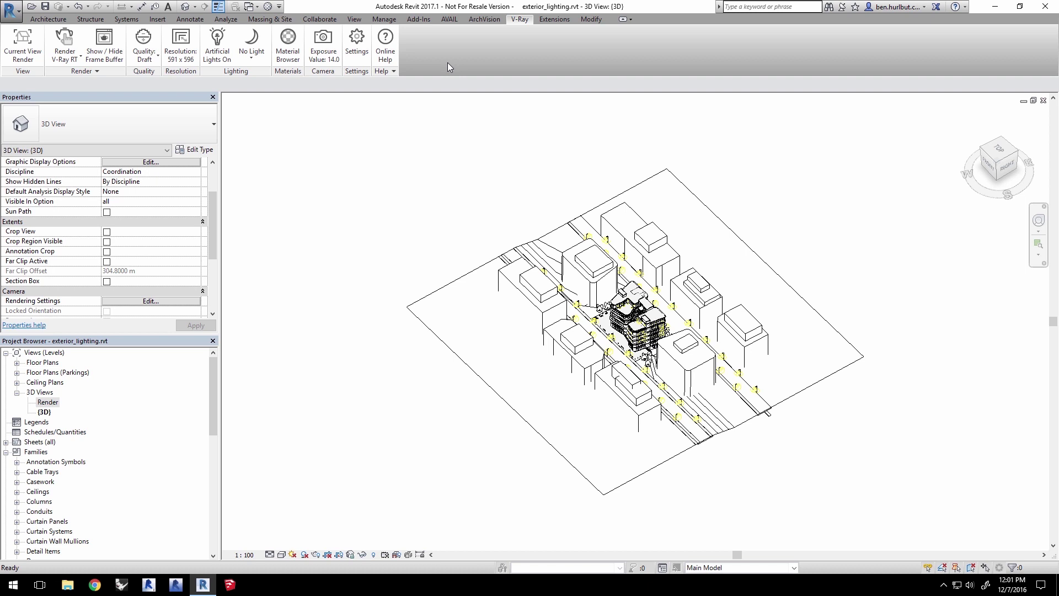
- Enable the opaque and transparent material overrides in V-Ray's global materials, then close the material browser
{"action": "left_click", "coordinate": [288, 39]}
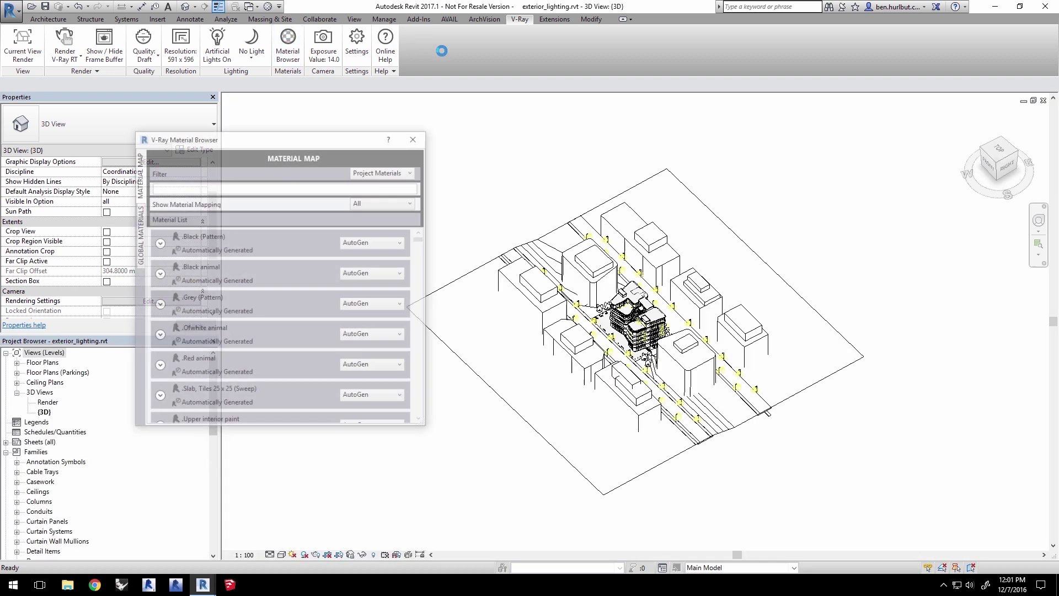
{"action": "left_click_drag", "start_coordinate": [317, 143], "coordinate": [459, 138]}
{"action": "left_click", "coordinate": [284, 235]}
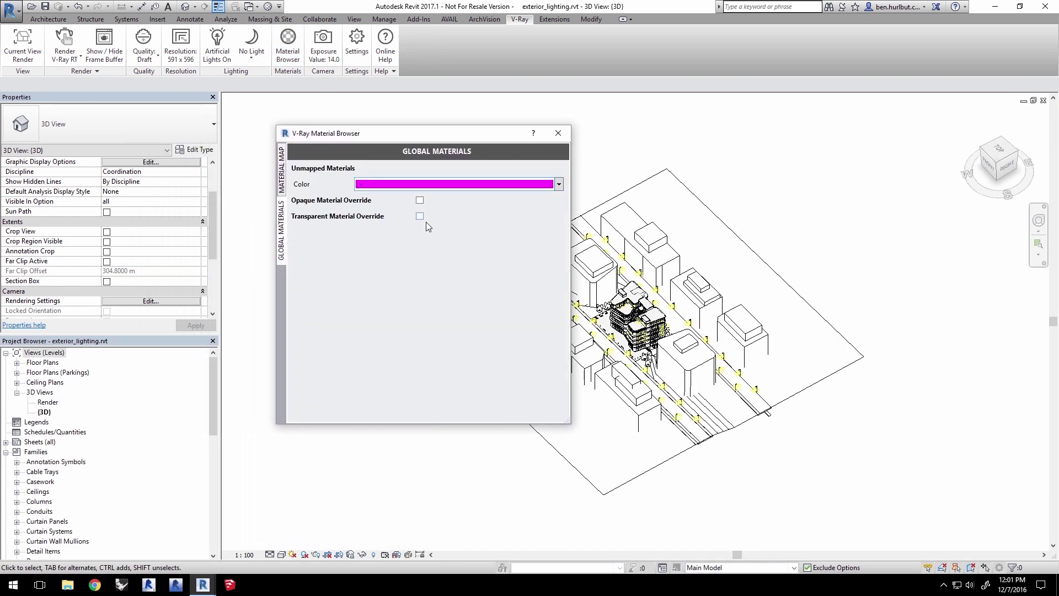
{"action": "left_click", "coordinate": [420, 201]}
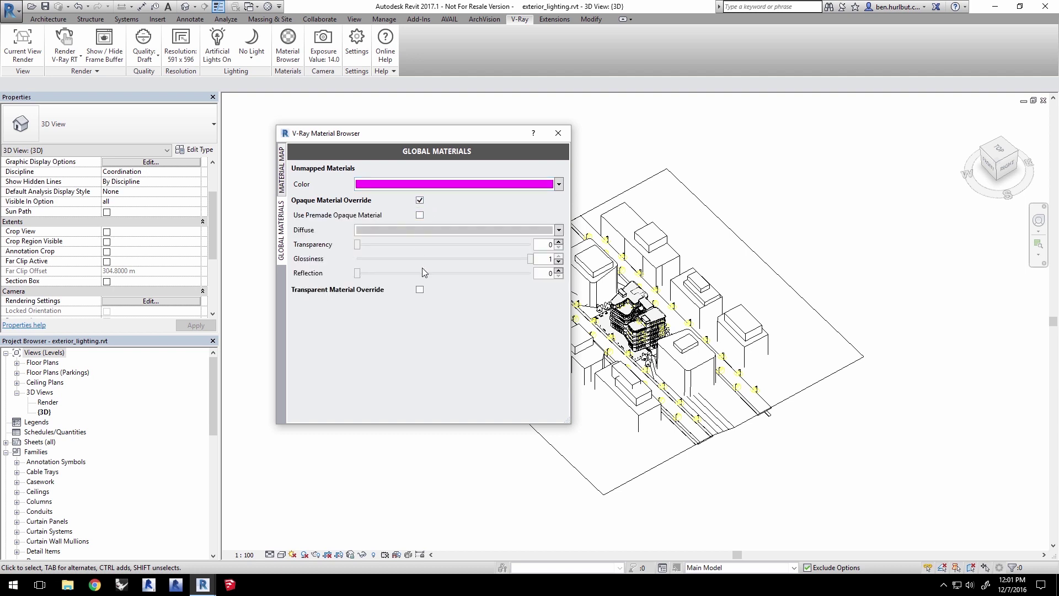
{"action": "left_click", "coordinate": [419, 291]}
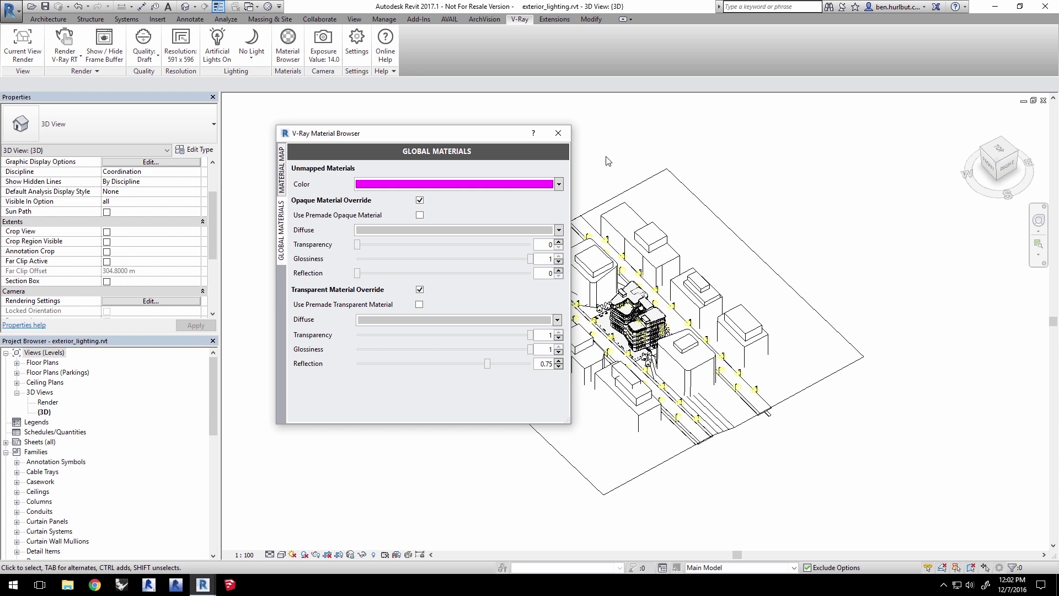
{"action": "left_click", "coordinate": [563, 133]}
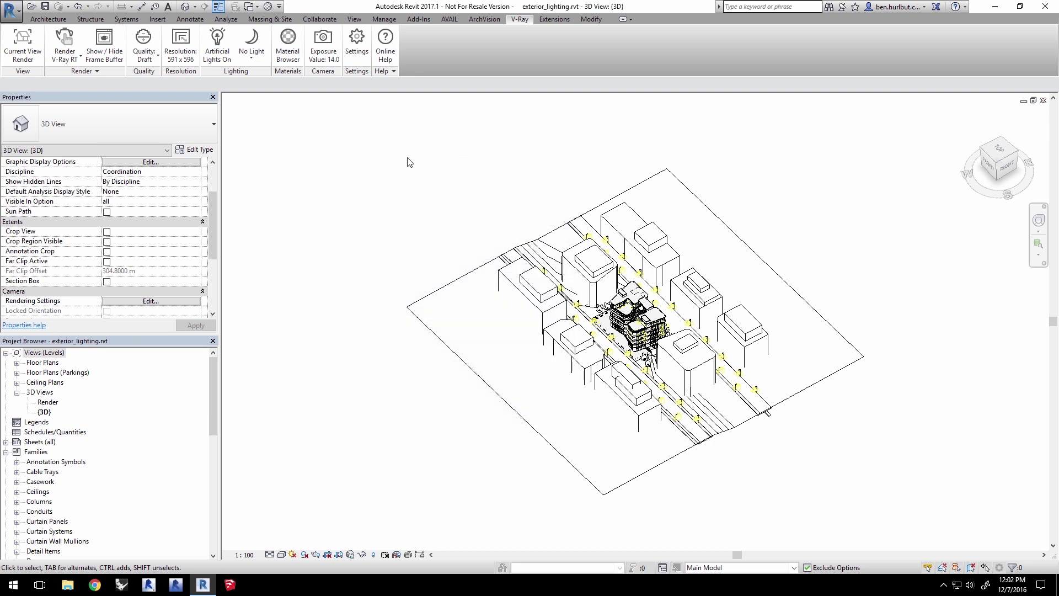
- Start a V-Ray RT render and lower the camera exposure to 5.07 EV
{"action": "left_click", "coordinate": [64, 37]}
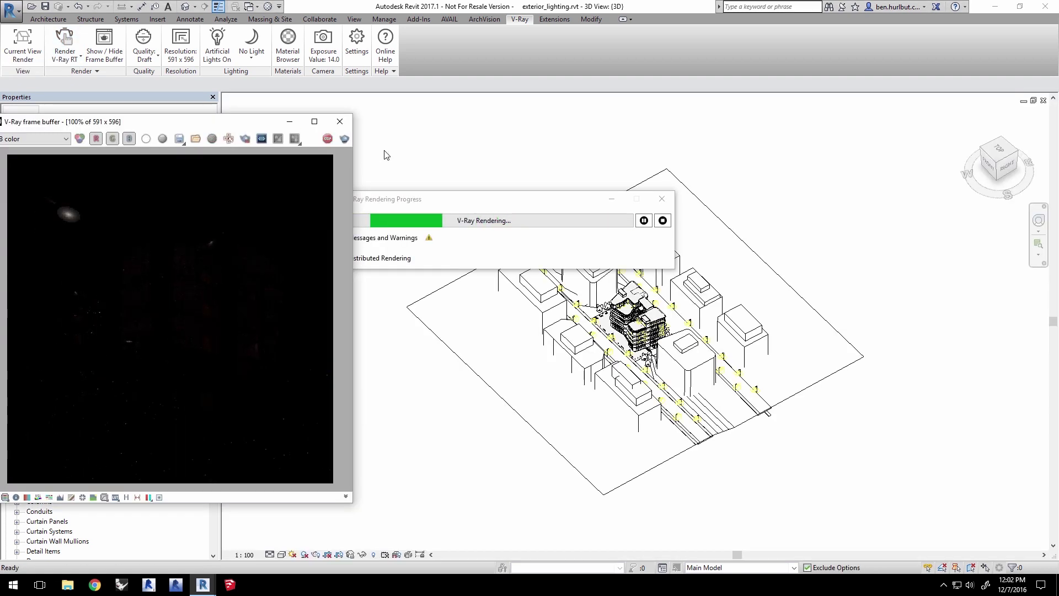
{"action": "left_click", "coordinate": [328, 45]}
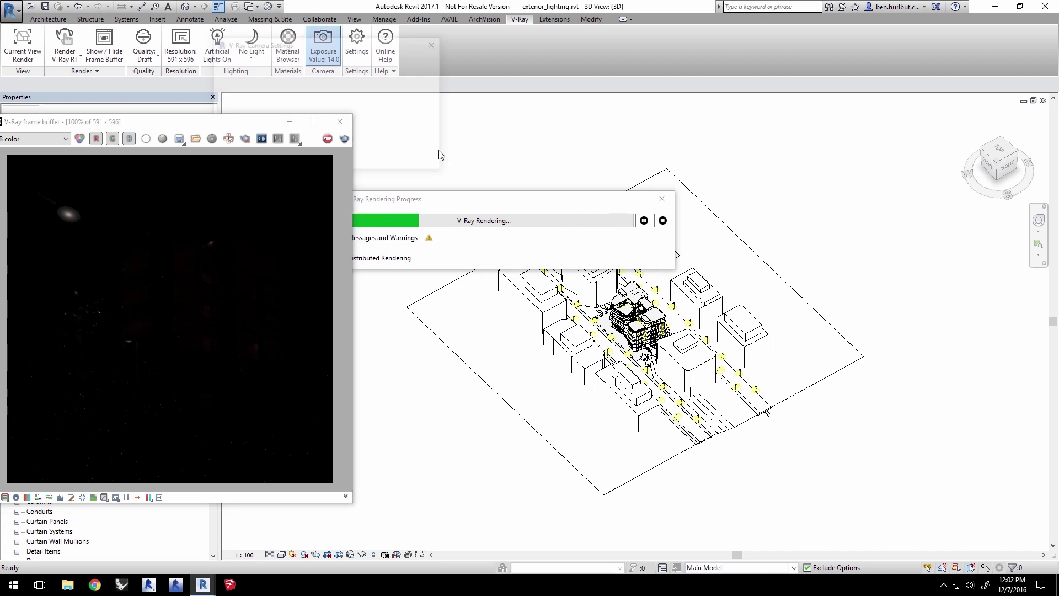
{"action": "left_click_drag", "start_coordinate": [406, 48], "coordinate": [576, 221]}
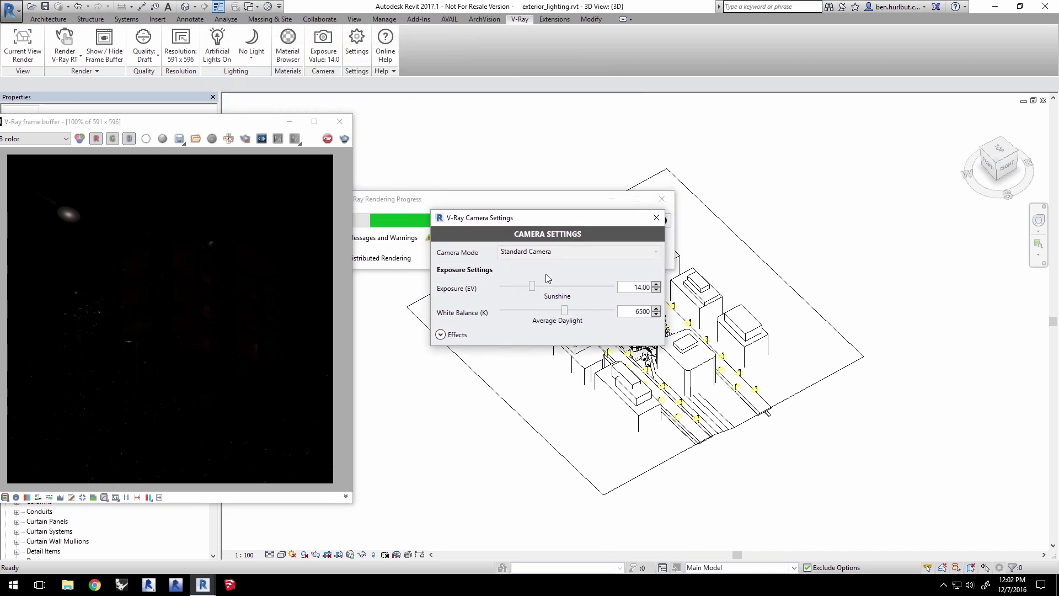
{"action": "left_click_drag", "start_coordinate": [532, 287], "coordinate": [557, 288]}
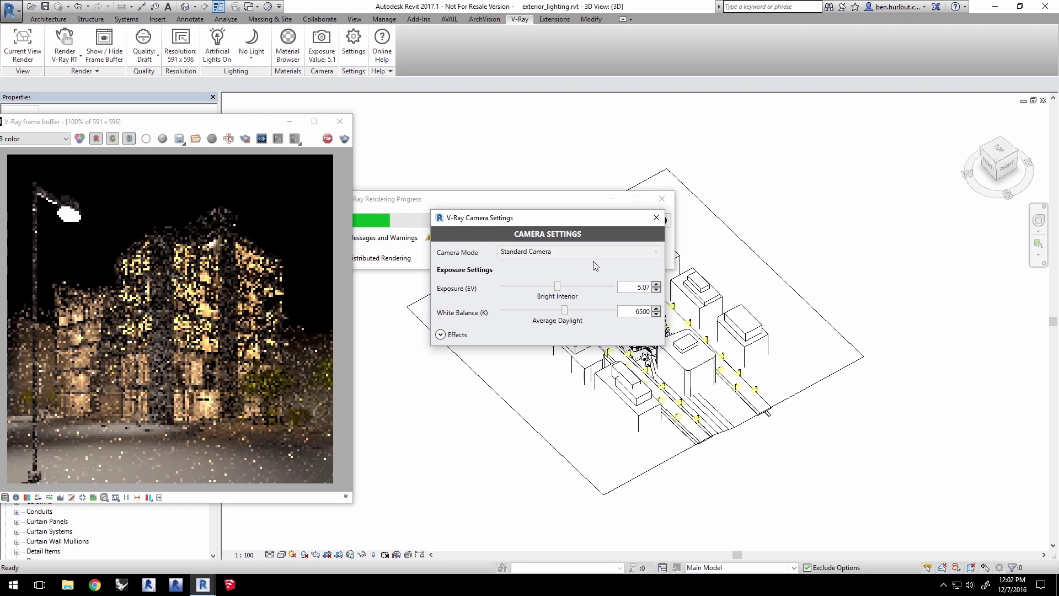
{"action": "left_click", "coordinate": [656, 217]}
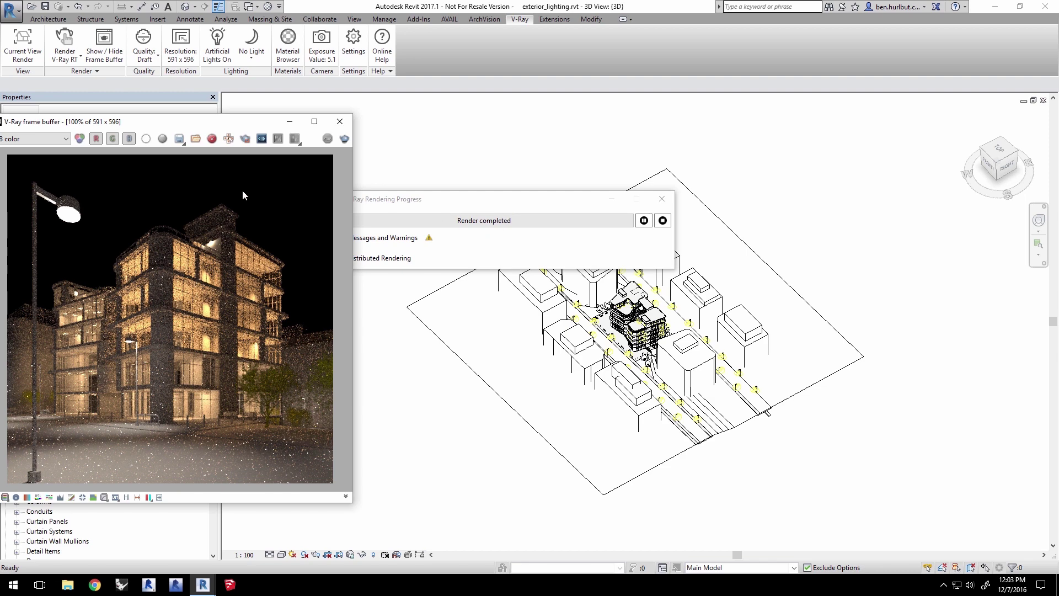
- Minimize the frame buffer and rendering progress windows and open the Render 3D view
{"action": "left_click", "coordinate": [289, 122]}
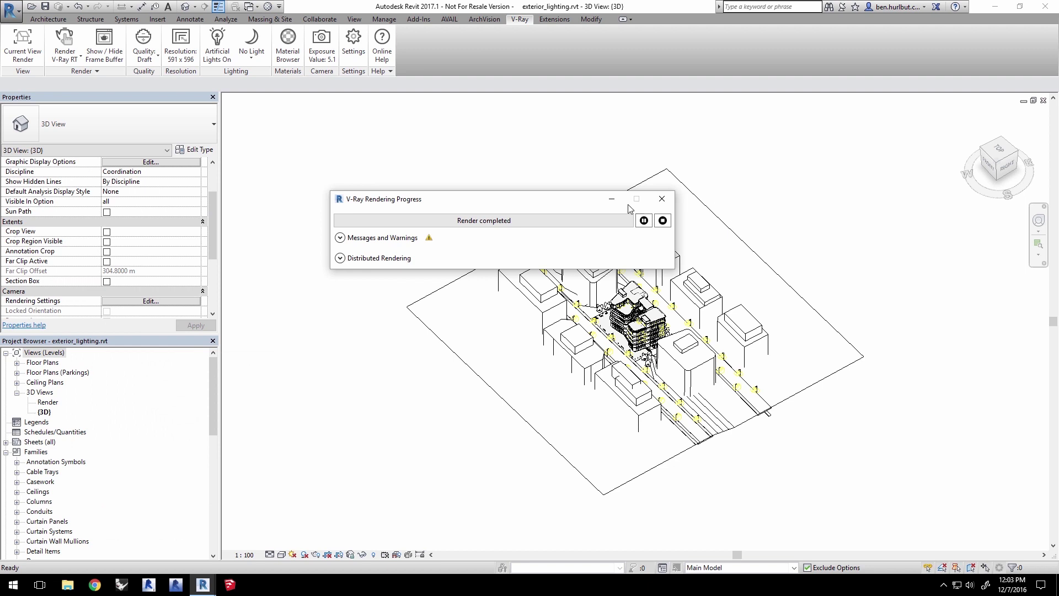
{"action": "left_click", "coordinate": [611, 199]}
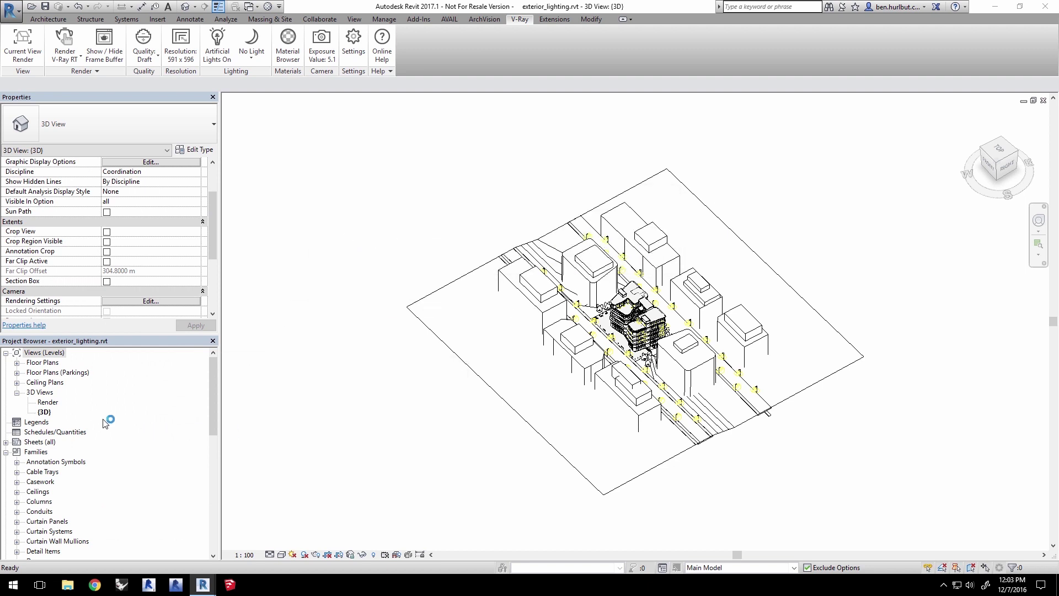
{"action": "double_click", "coordinate": [51, 403]}
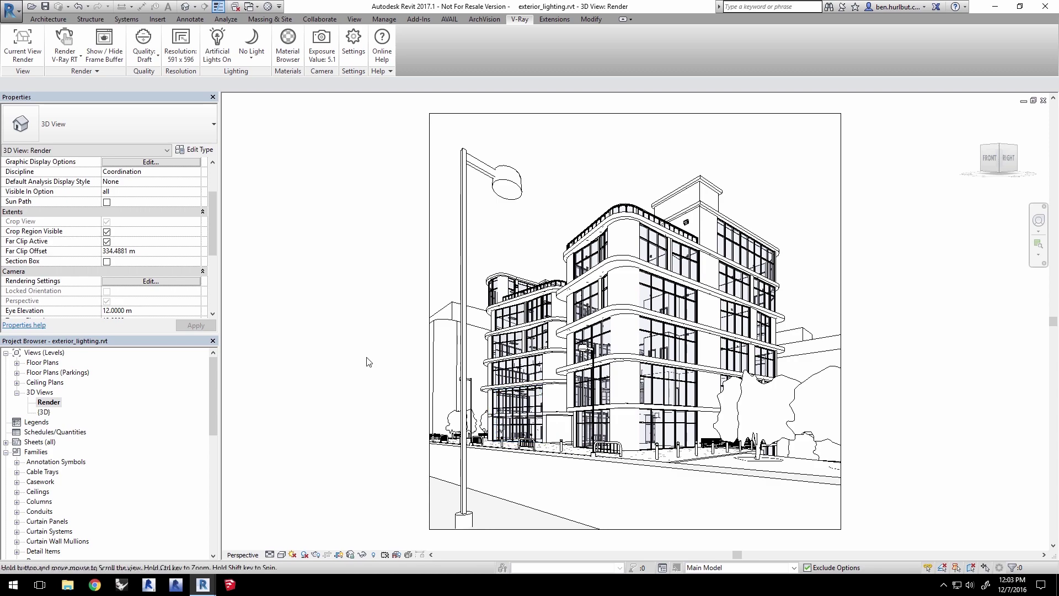
- Check the light group assigned to a linear box ceiling light and to a downlight spot behind the building's windows
{"action": "middle_click_drag", "start_coordinate": [366, 359], "coordinate": [343, 342]}
{"action": "scroll", "coordinate": [502, 308], "scroll_direction": "up", "scroll_amount": 10}
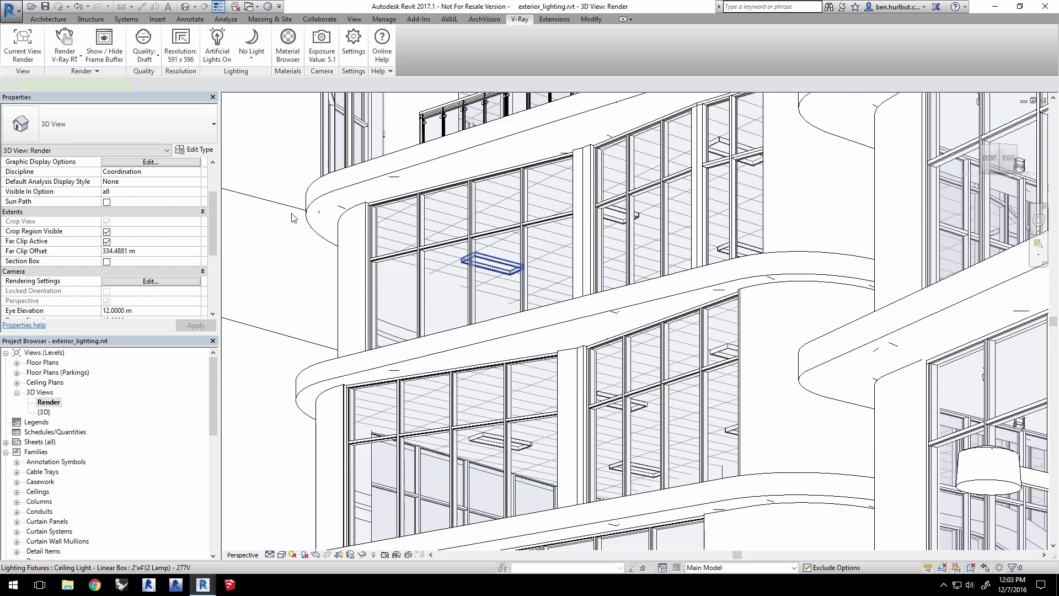
{"action": "left_click", "coordinate": [492, 265]}
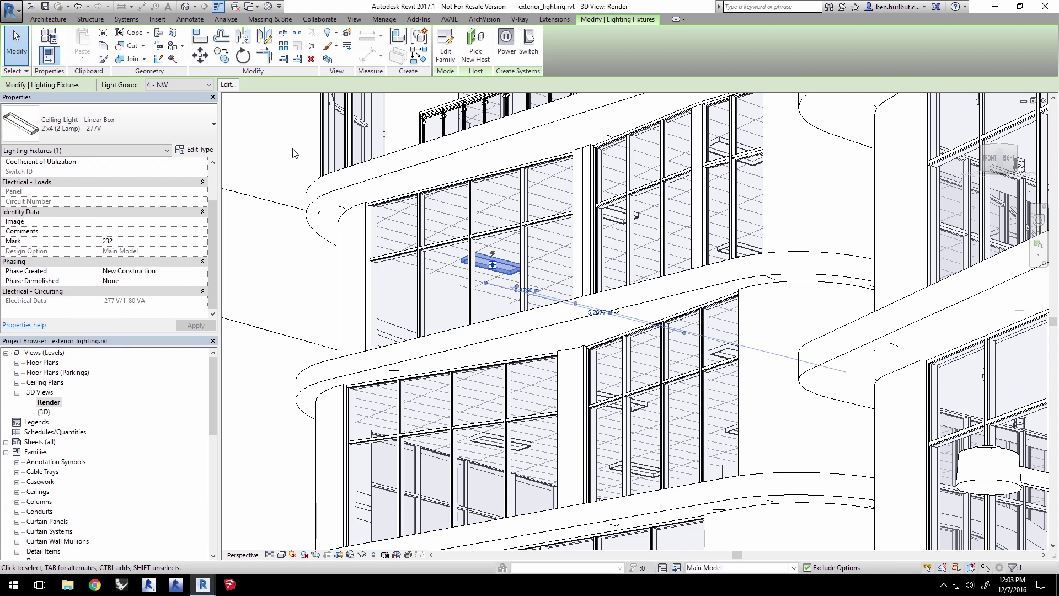
{"action": "middle_click_drag", "start_coordinate": [927, 409], "coordinate": [531, 236]}
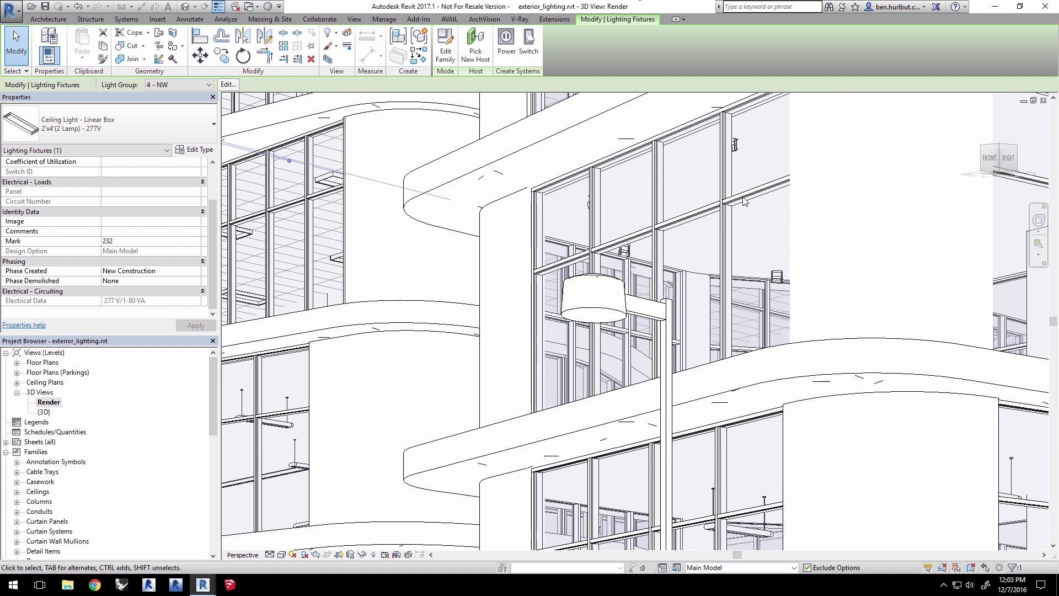
{"action": "left_click", "coordinate": [778, 276]}
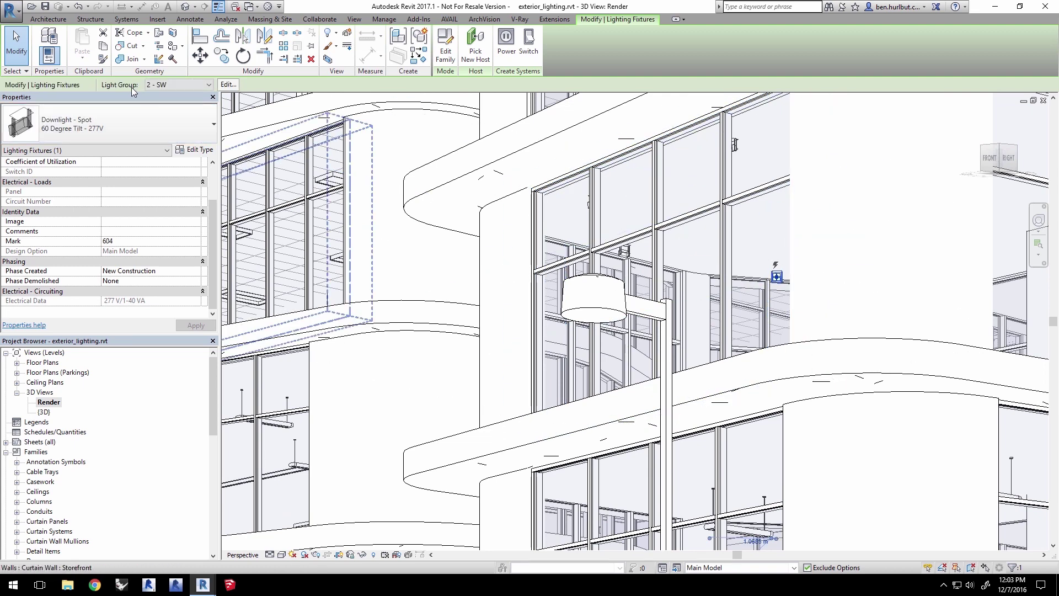
{"action": "key", "text": "Escape"}
{"action": "scroll", "coordinate": [523, 310], "scroll_direction": "down", "scroll_amount": 3}
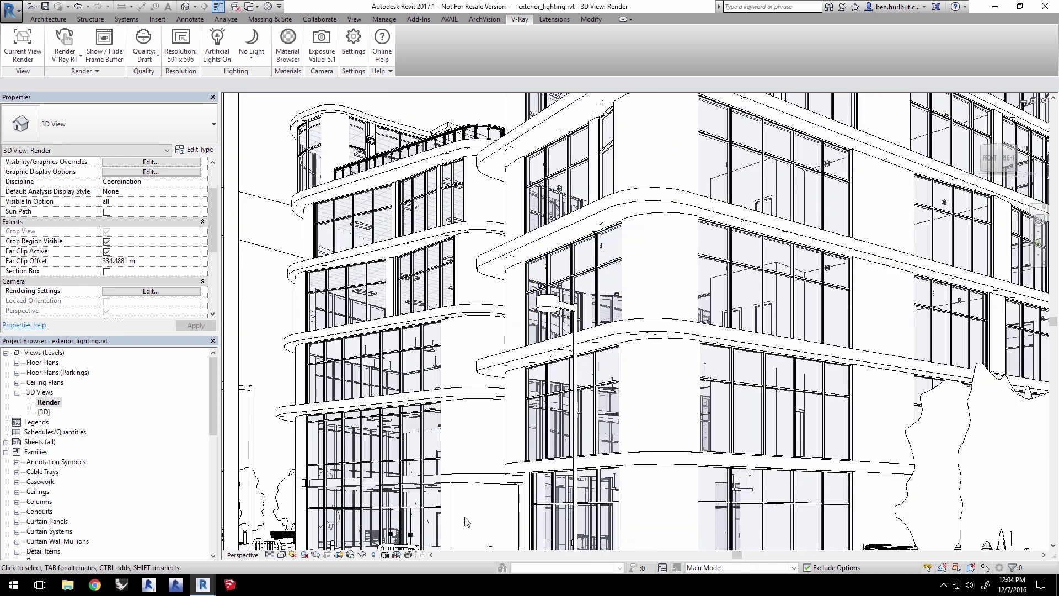
- Set Revit's rendering lighting scheme to Exterior: Sun and Artificial and open the artificial lights list
{"action": "left_click", "coordinate": [315, 555]}
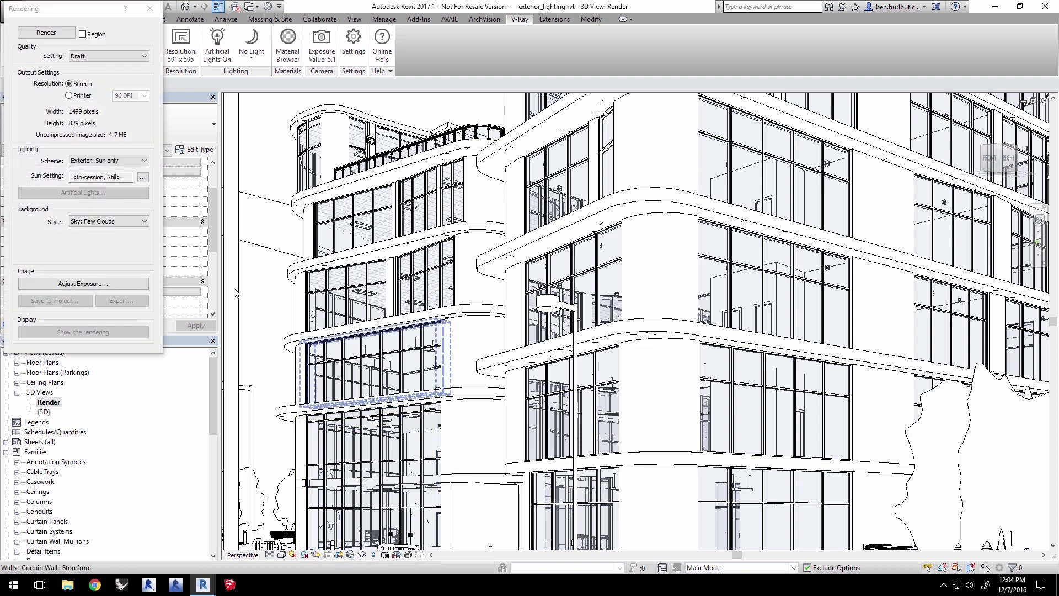
{"action": "left_click", "coordinate": [109, 160]}
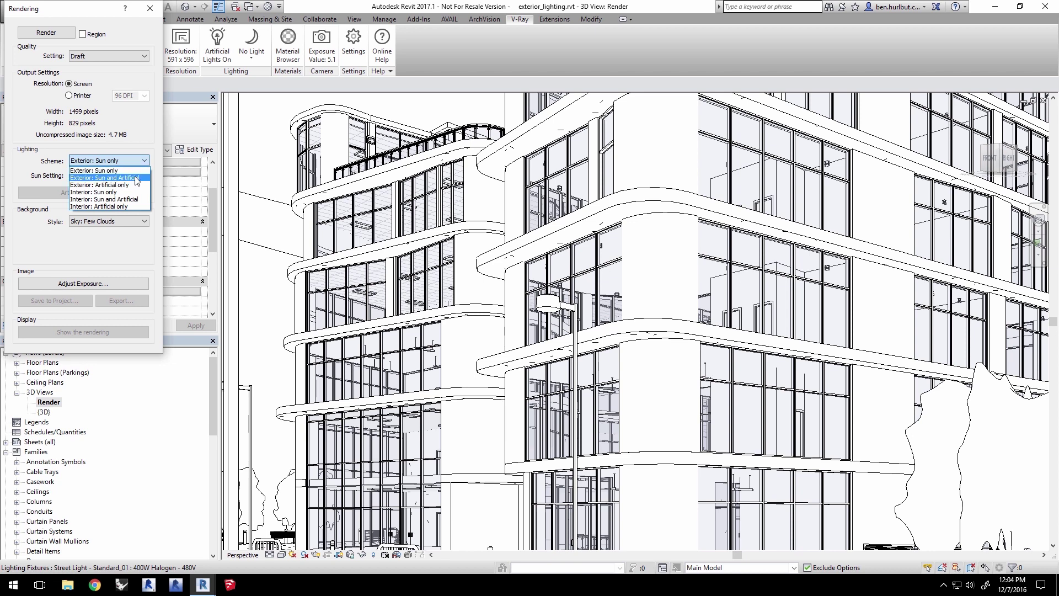
{"action": "left_click", "coordinate": [134, 177]}
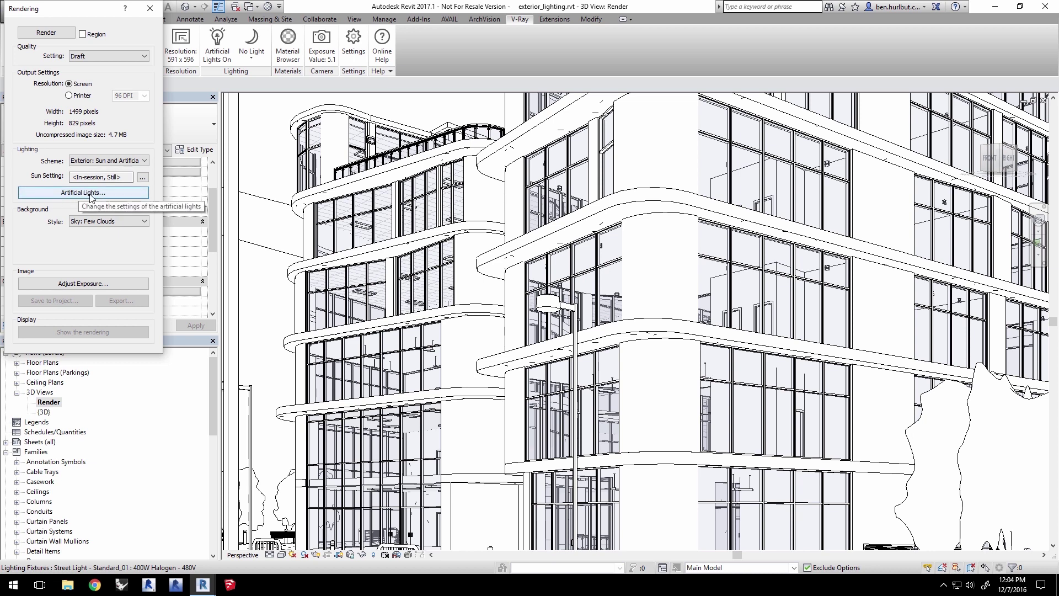
{"action": "left_click", "coordinate": [91, 194]}
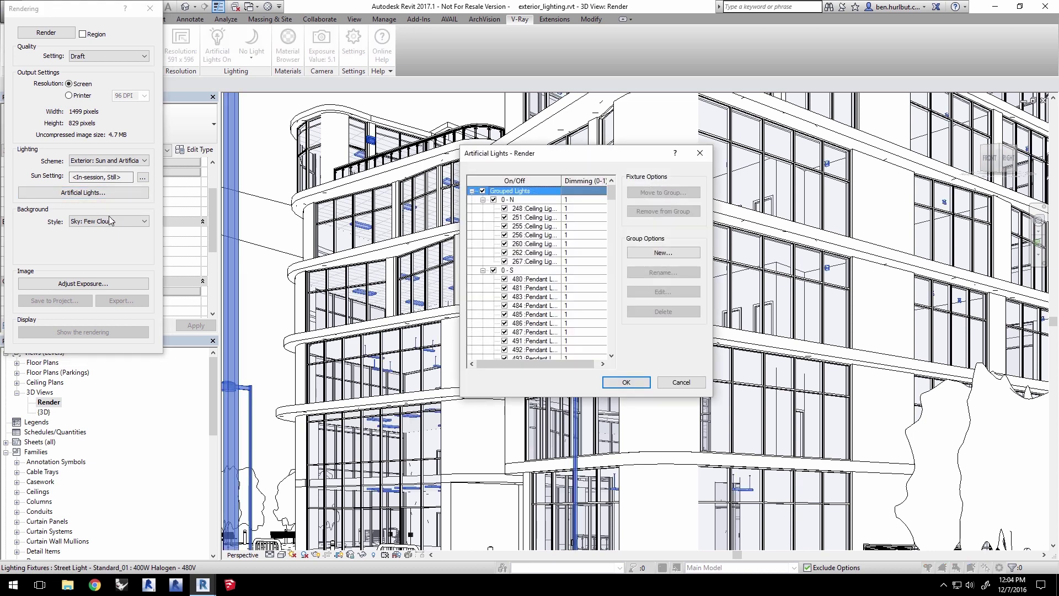
{"action": "left_click_drag", "start_coordinate": [566, 160], "coordinate": [567, 107]}
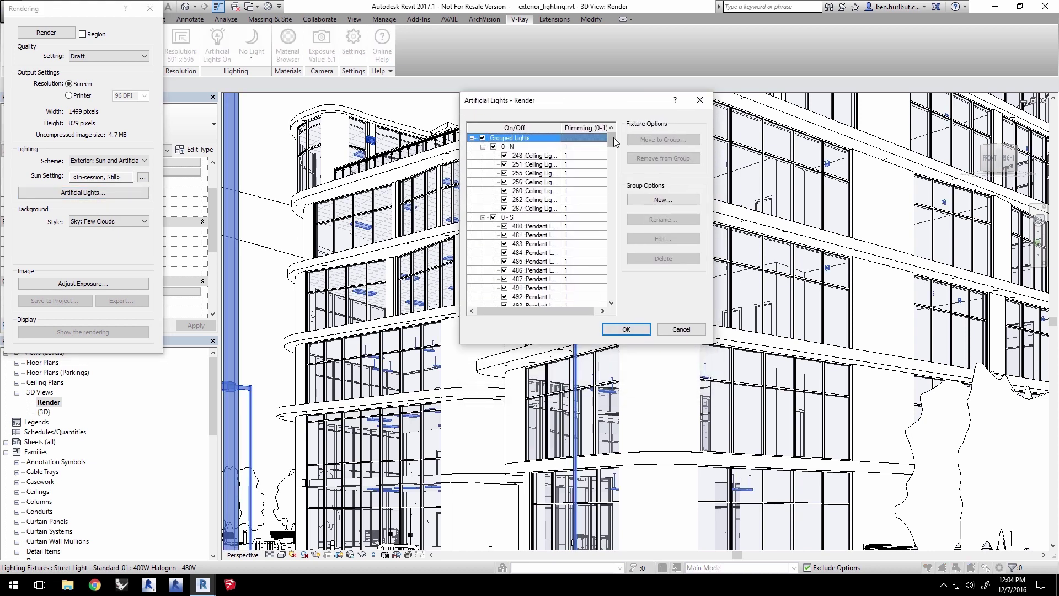
- Collapse every light group under Grouped Lights, from 0 - N through Street Lights, so only the group names are listed
{"action": "left_click", "coordinate": [483, 147]}
{"action": "left_click", "coordinate": [483, 156]}
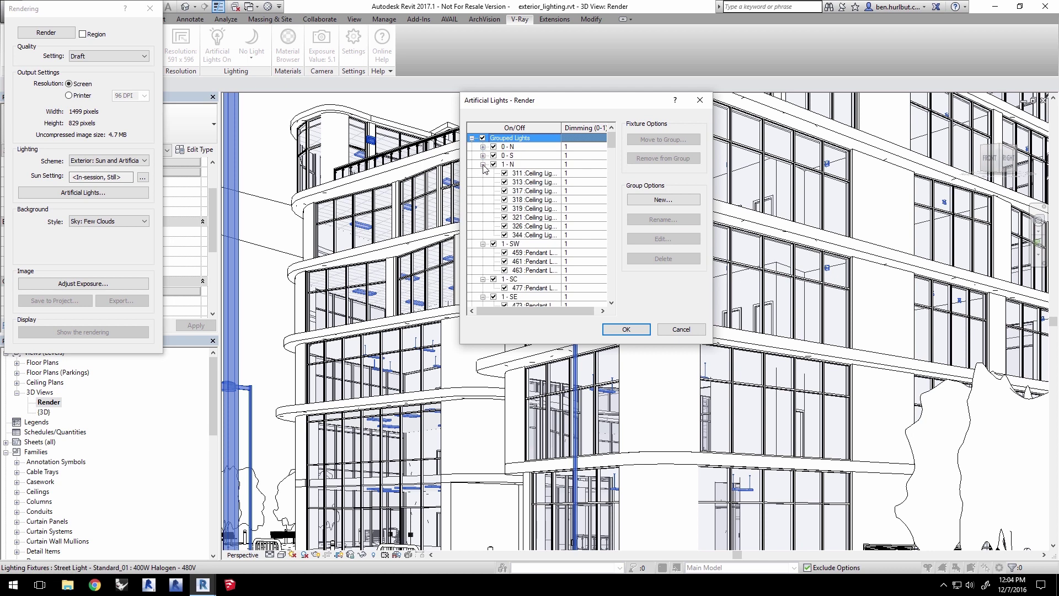
{"action": "left_click", "coordinate": [483, 164]}
{"action": "left_click", "coordinate": [483, 173]}
{"action": "left_click", "coordinate": [483, 182]}
{"action": "left_click", "coordinate": [483, 191]}
{"action": "left_click", "coordinate": [482, 200]}
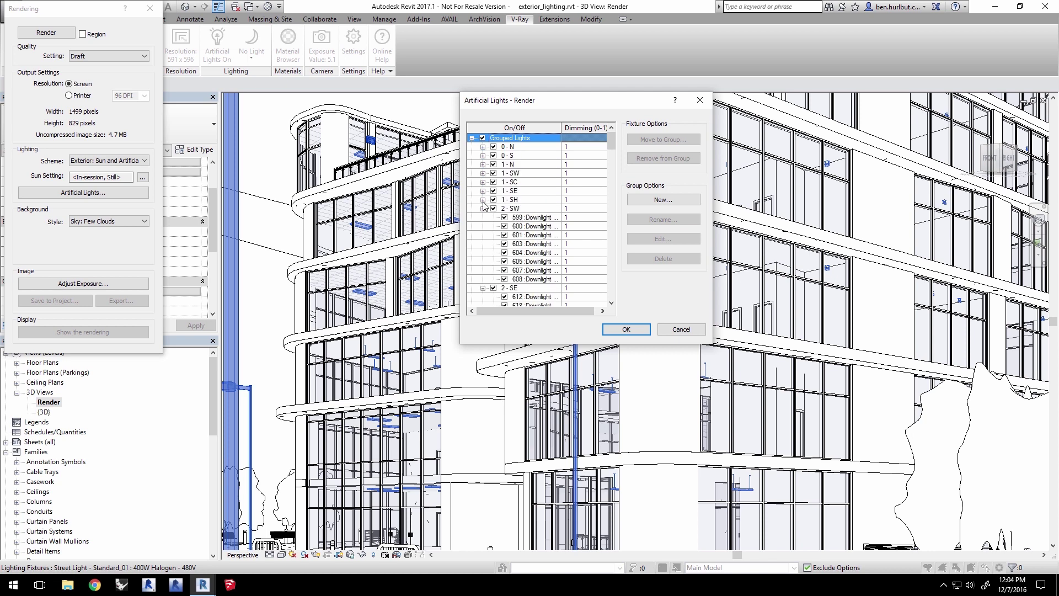
{"action": "left_click", "coordinate": [483, 208]}
{"action": "left_click", "coordinate": [485, 218]}
{"action": "left_click", "coordinate": [483, 217]}
{"action": "left_click", "coordinate": [483, 226]}
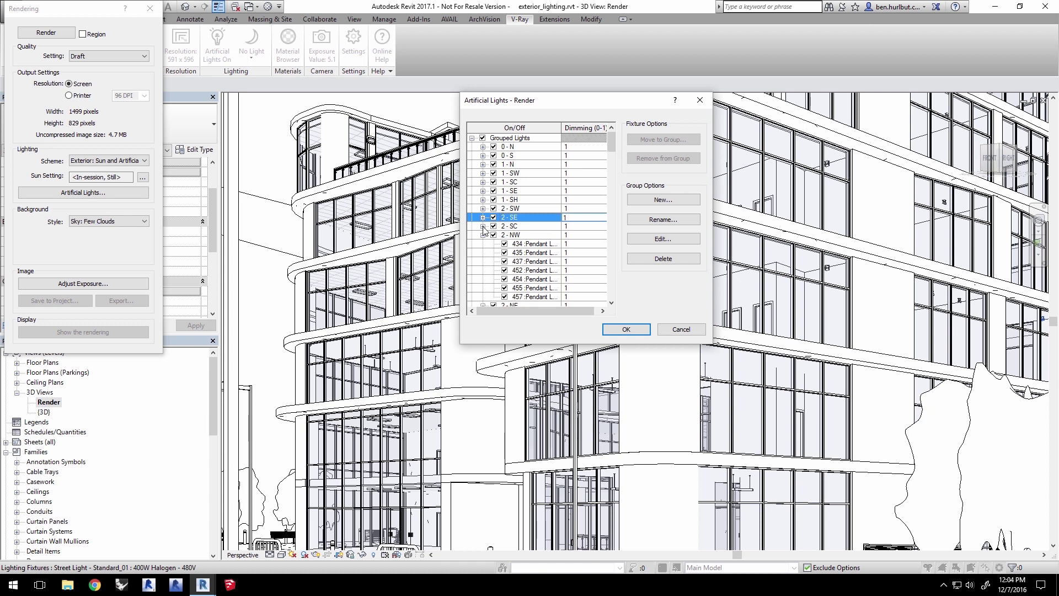
{"action": "left_click", "coordinate": [483, 235]}
{"action": "left_click", "coordinate": [484, 243]}
{"action": "left_click", "coordinate": [483, 253]}
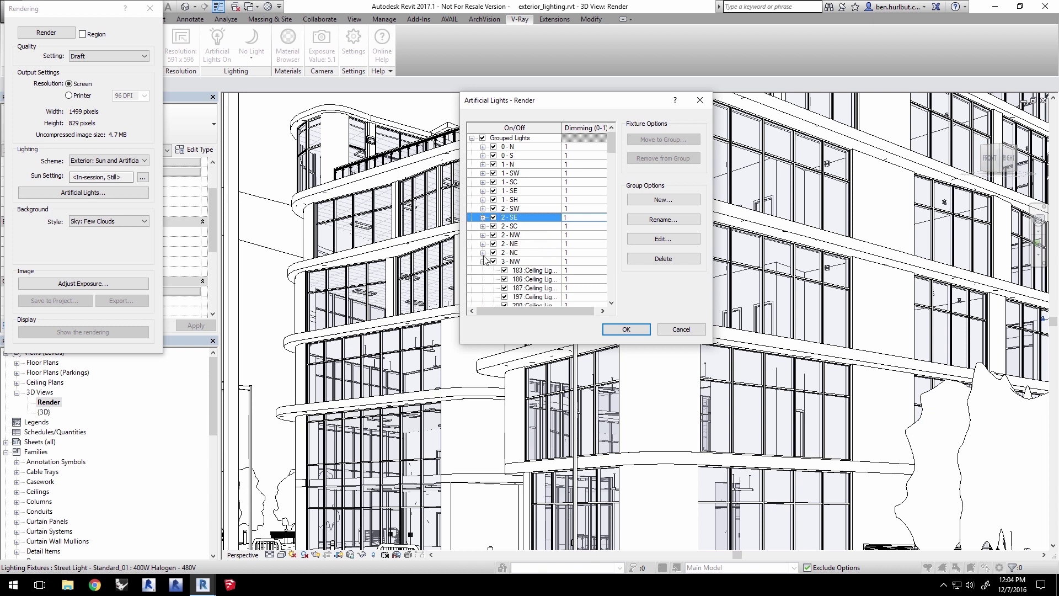
{"action": "left_click", "coordinate": [484, 262]}
{"action": "scroll", "coordinate": [487, 256], "scroll_direction": "down", "scroll_amount": 1}
{"action": "left_click", "coordinate": [483, 244]}
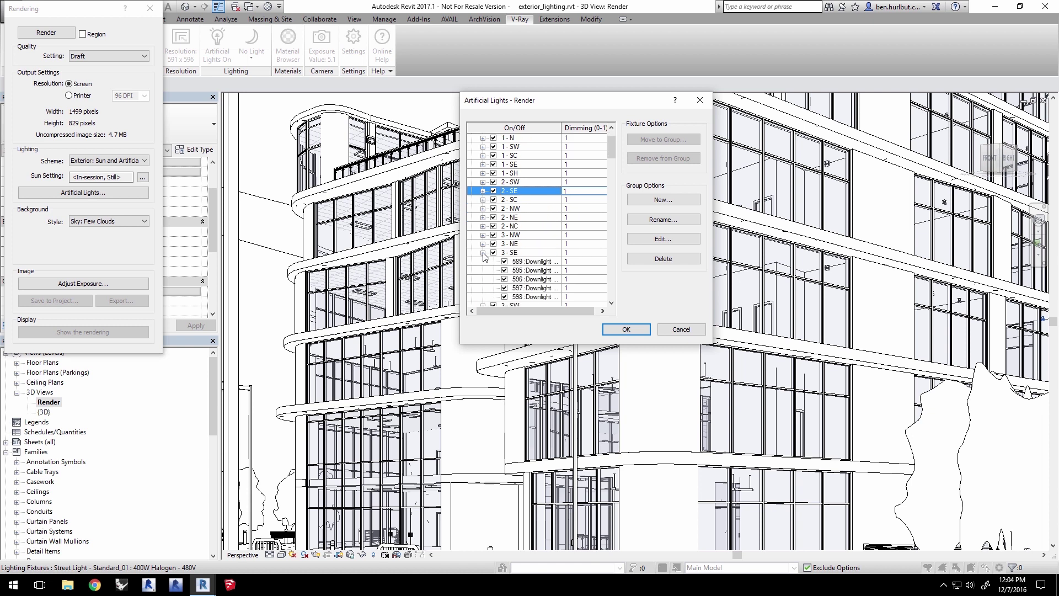
{"action": "left_click", "coordinate": [483, 253]}
{"action": "scroll", "coordinate": [488, 237], "scroll_direction": "down", "scroll_amount": 1}
{"action": "left_click", "coordinate": [484, 226]}
{"action": "left_click", "coordinate": [483, 235]}
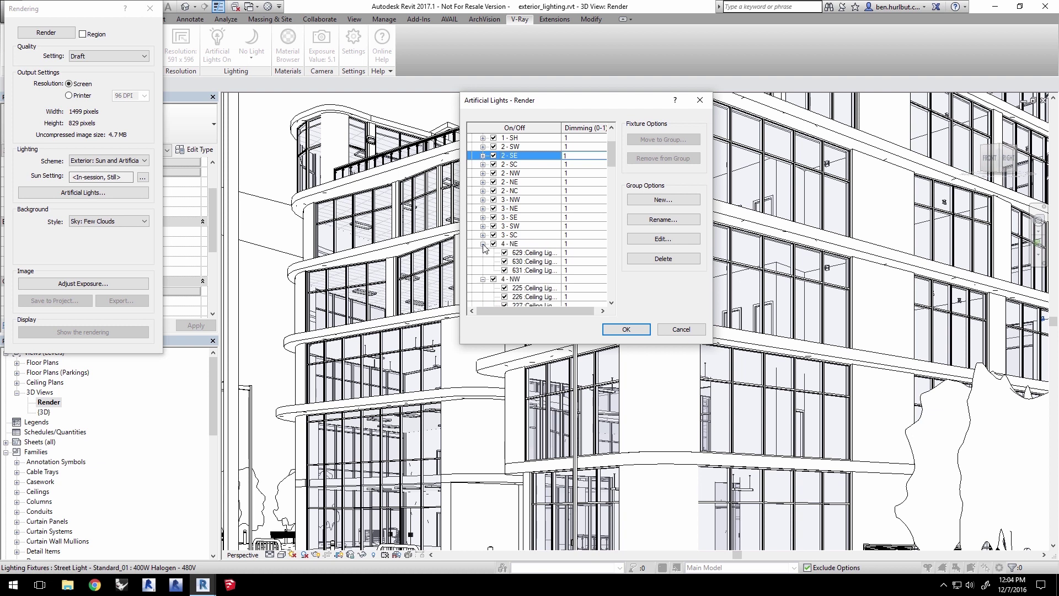
{"action": "left_click", "coordinate": [483, 244]}
{"action": "left_click", "coordinate": [484, 253]}
{"action": "left_click", "coordinate": [483, 262]}
{"action": "left_click", "coordinate": [483, 270]}
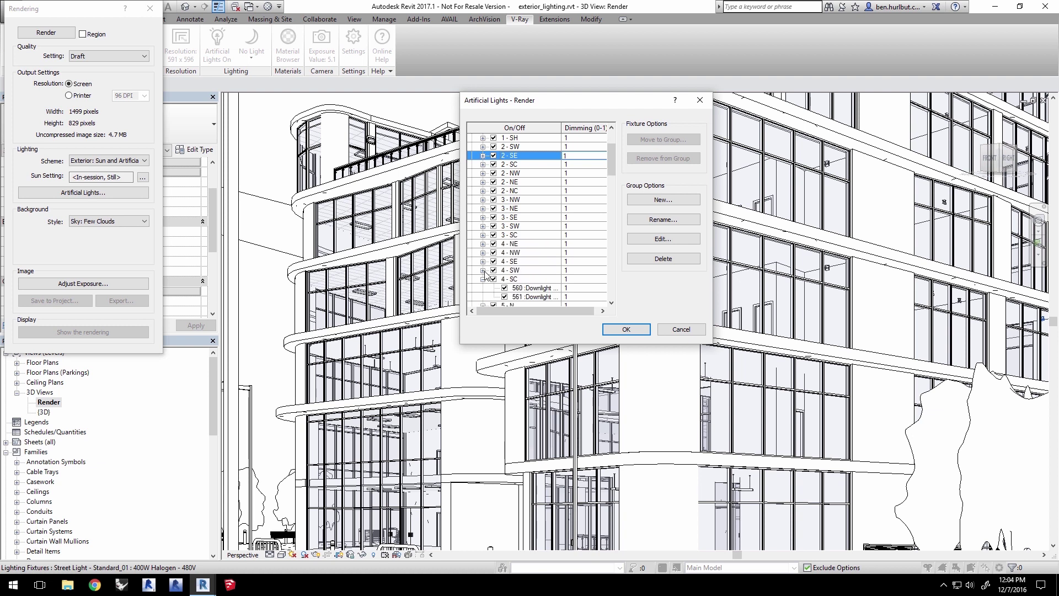
{"action": "scroll", "coordinate": [484, 271], "scroll_direction": "down", "scroll_amount": 1}
{"action": "left_click", "coordinate": [484, 253]}
{"action": "left_click", "coordinate": [483, 261]}
{"action": "scroll", "coordinate": [484, 264], "scroll_direction": "down", "scroll_amount": 1}
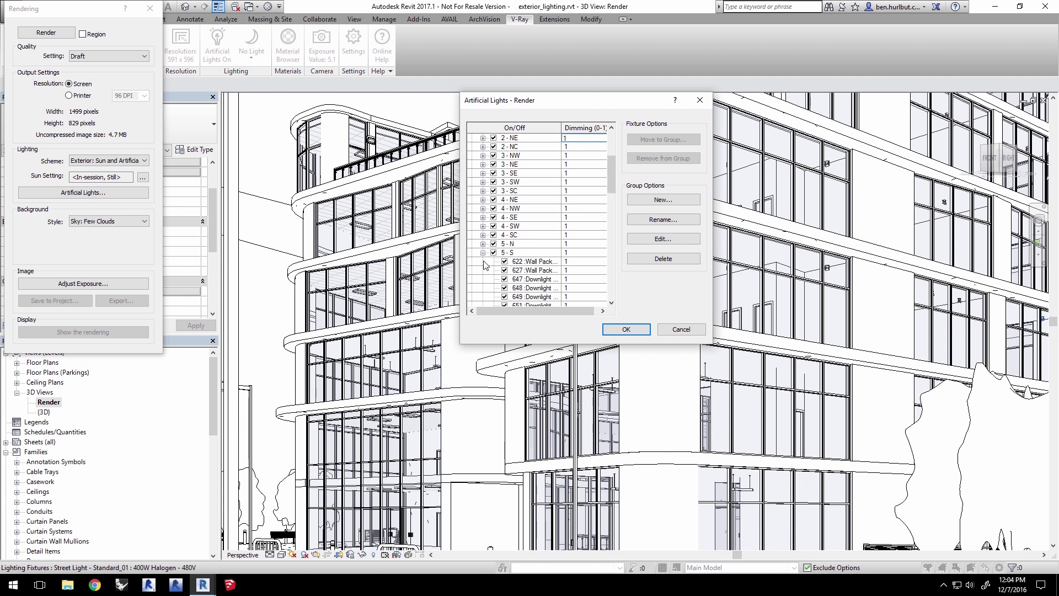
{"action": "left_click", "coordinate": [484, 252]}
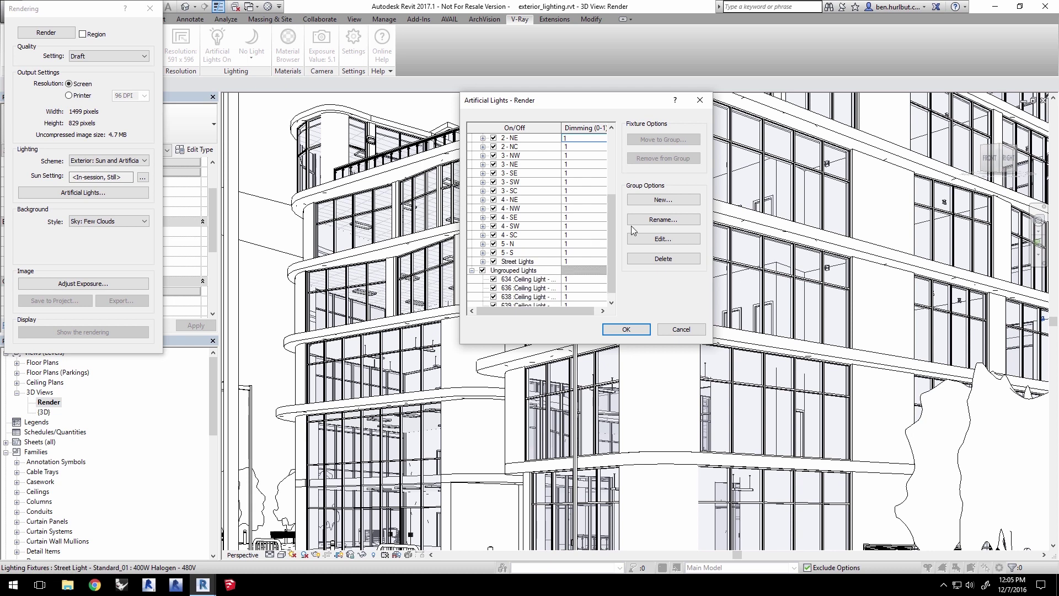
{"action": "scroll", "coordinate": [551, 212], "scroll_direction": "up", "scroll_amount": 4}
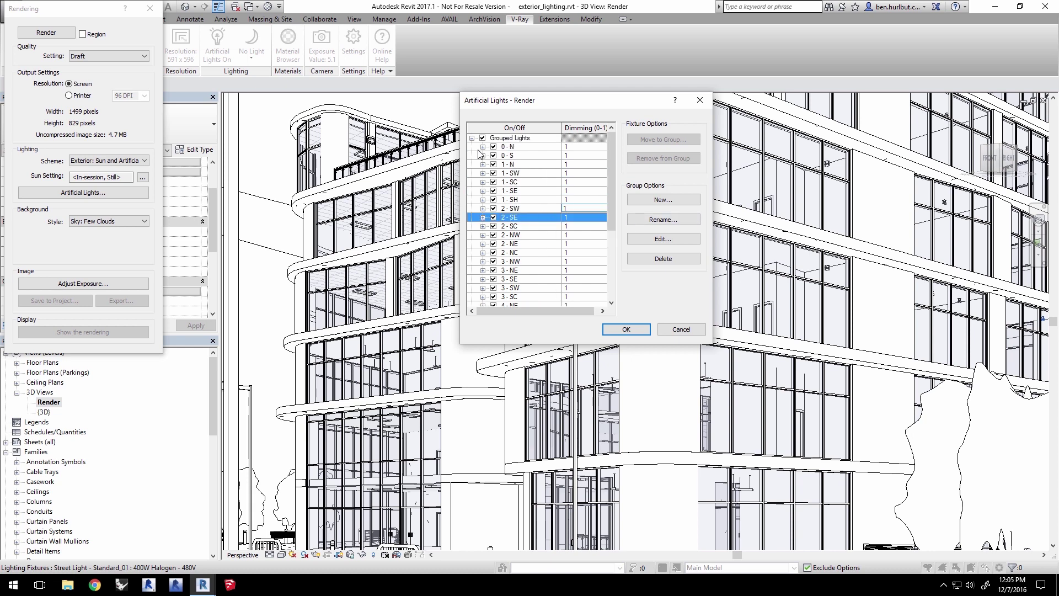
- Turn off the light groups 0 - N, 2 - SE, 2 - SC, 2 - NE, 2 - NC, 3 - NE and 3 - SW
{"action": "left_click", "coordinate": [493, 148]}
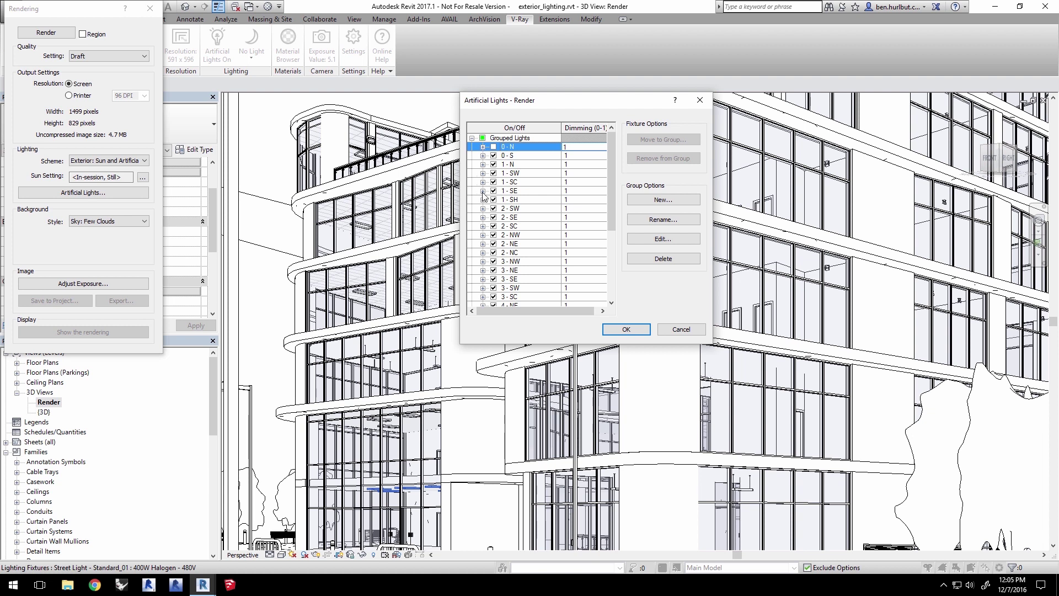
{"action": "left_click", "coordinate": [494, 217]}
{"action": "left_click", "coordinate": [493, 227]}
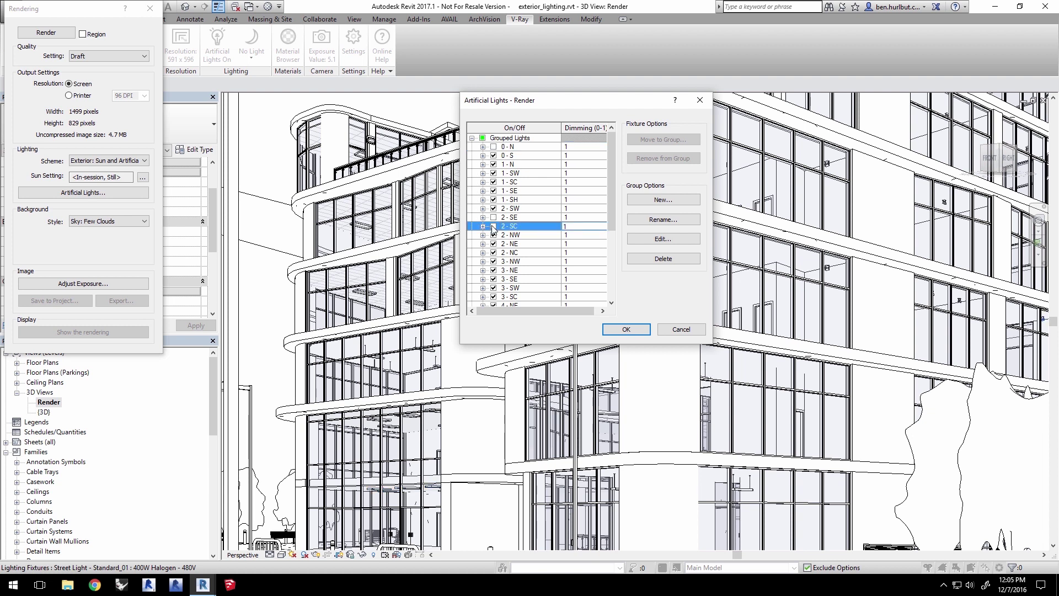
{"action": "left_click", "coordinate": [493, 244]}
{"action": "left_click", "coordinate": [494, 253]}
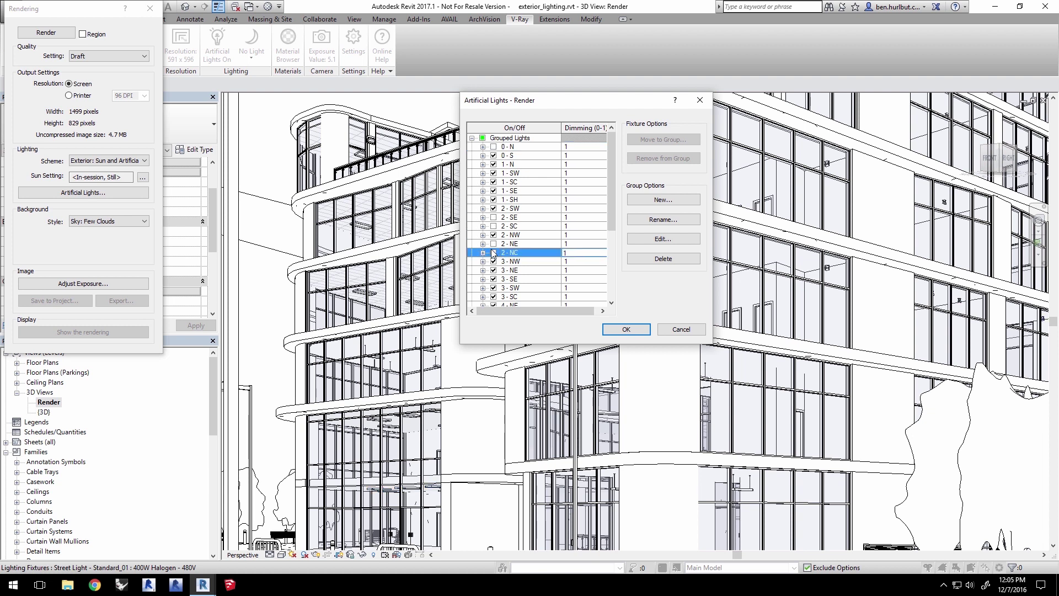
{"action": "left_click", "coordinate": [494, 270]}
{"action": "left_click", "coordinate": [494, 288]}
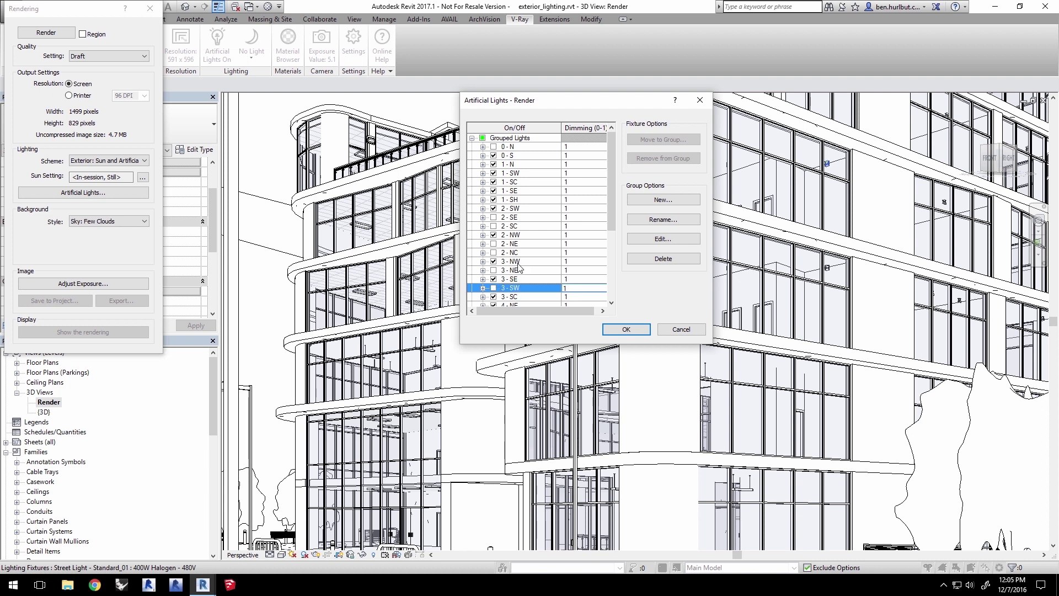
- Turn off the light groups 3 - SC, 4 - NE and 4 - SE, then accept the artificial lights changes and close the rendering settings
{"action": "scroll", "coordinate": [530, 260], "scroll_direction": "down", "scroll_amount": 1}
{"action": "scroll", "coordinate": [536, 251], "scroll_direction": "down", "scroll_amount": 1}
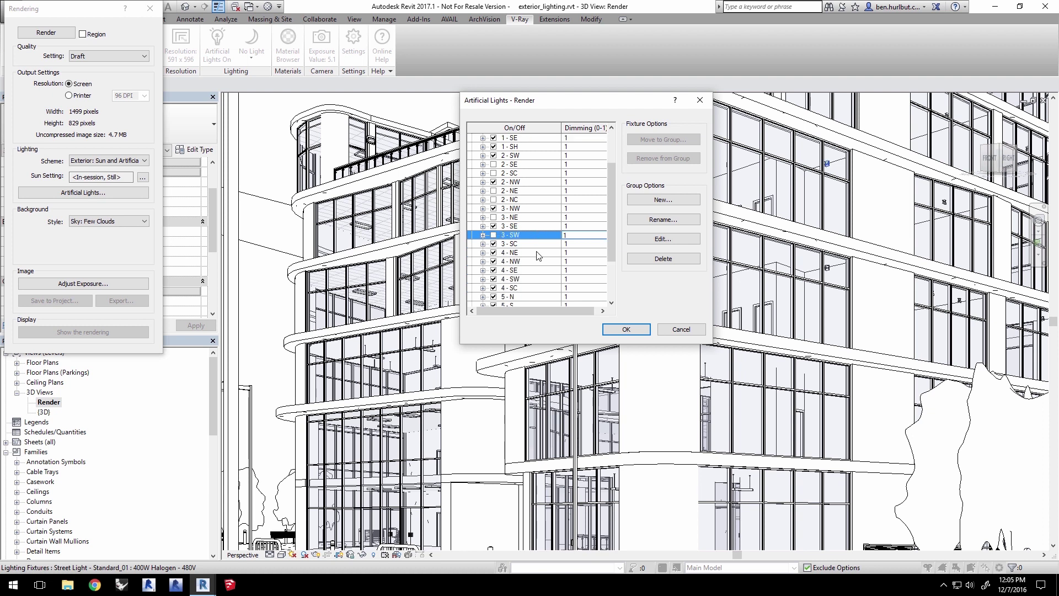
{"action": "left_click", "coordinate": [493, 243]}
{"action": "scroll", "coordinate": [517, 262], "scroll_direction": "down", "scroll_amount": 1}
{"action": "left_click", "coordinate": [494, 243]}
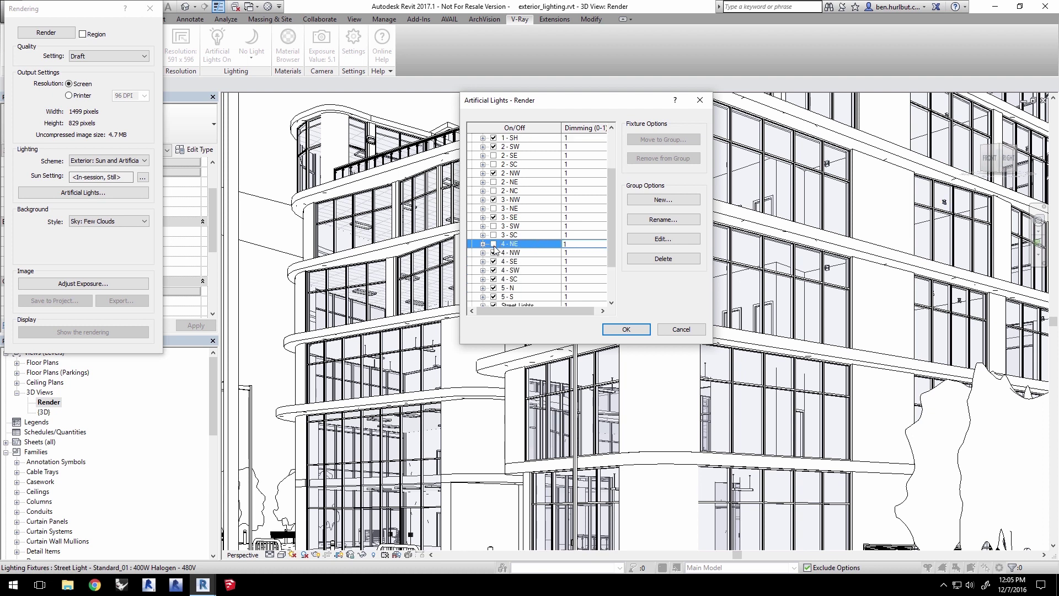
{"action": "left_click", "coordinate": [494, 261]}
{"action": "scroll", "coordinate": [507, 260], "scroll_direction": "down", "scroll_amount": 1}
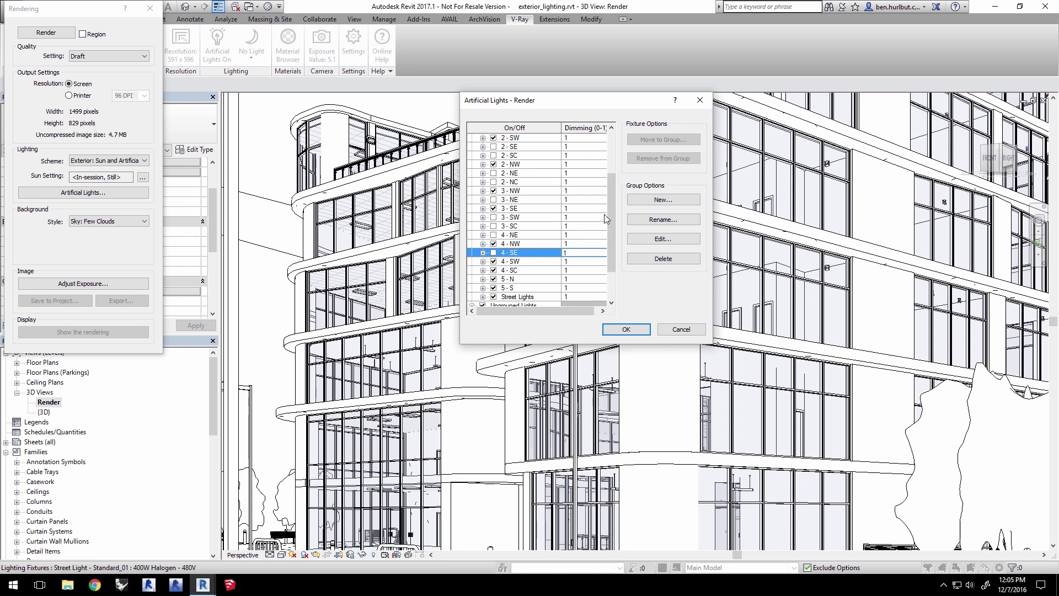
{"action": "left_click", "coordinate": [626, 329]}
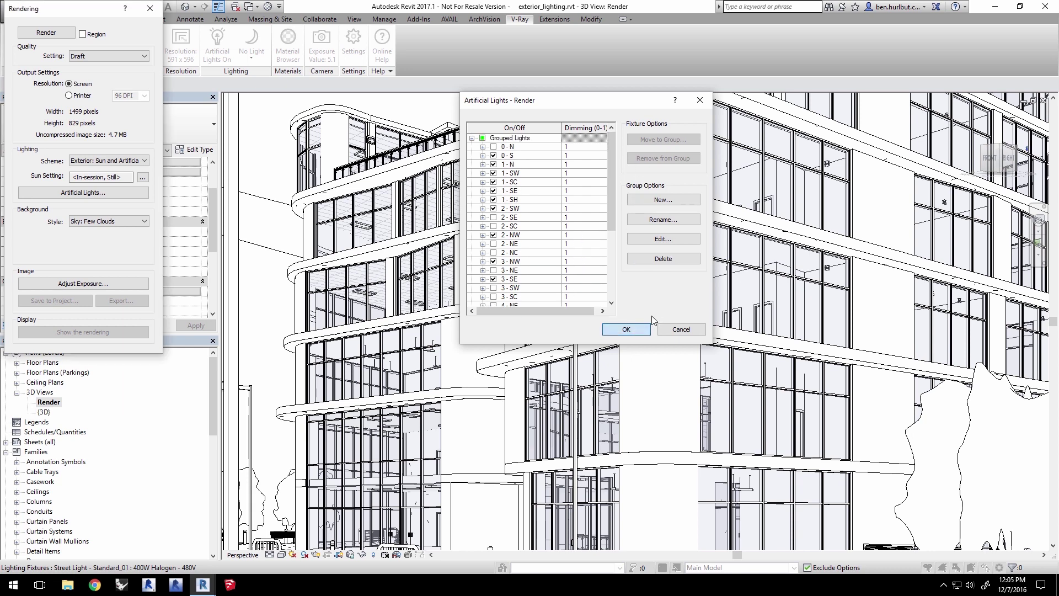
{"action": "left_click", "coordinate": [149, 8]}
- Switch to the {3D} view and bring back the V-Ray frame buffer, placing it beside the model
{"action": "left_click", "coordinate": [250, 7]}
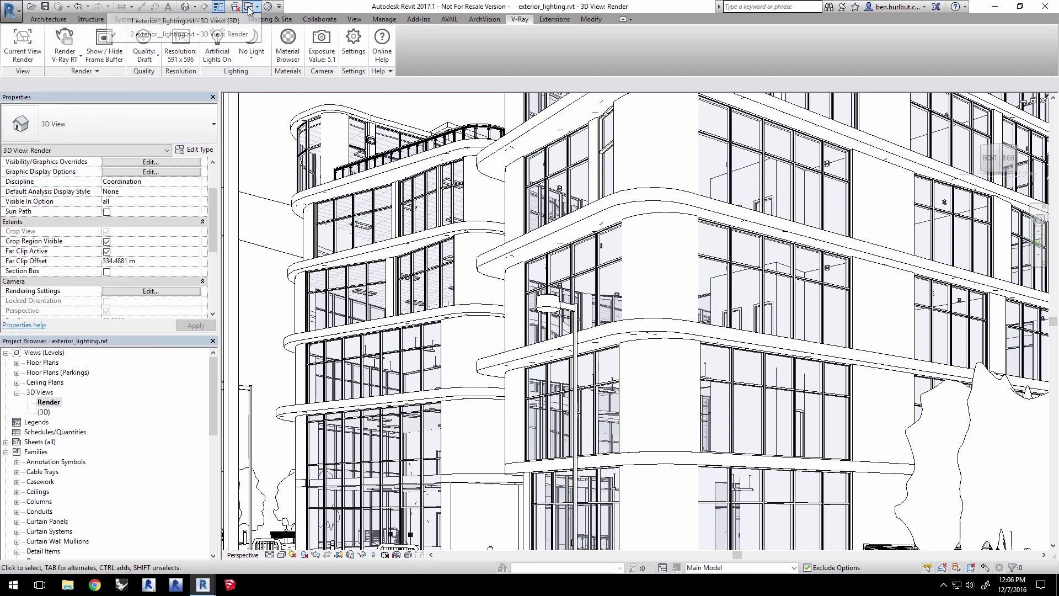
{"action": "left_click", "coordinate": [210, 24]}
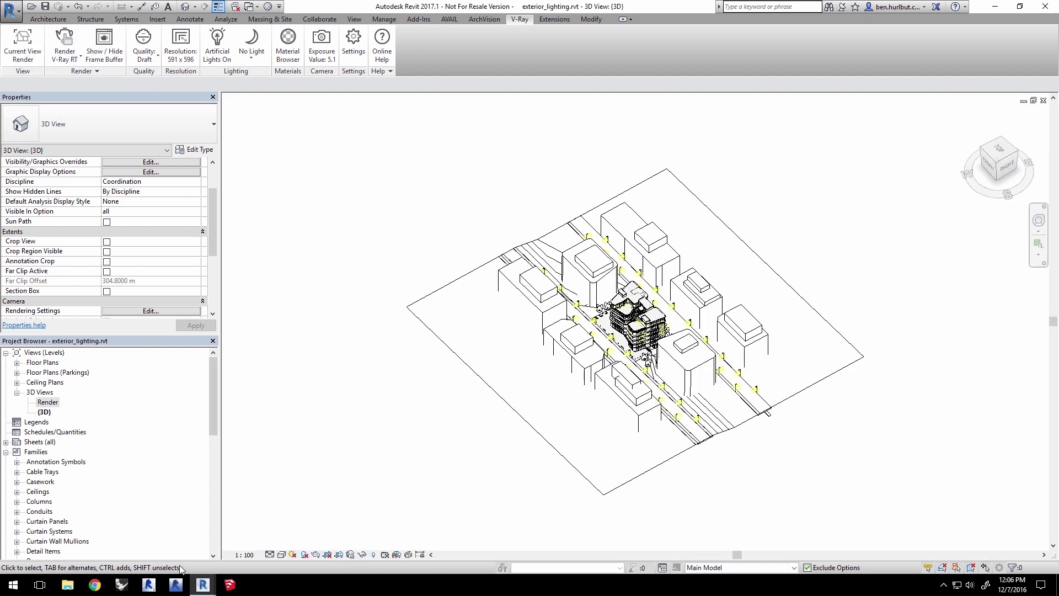
{"action": "mouse_move", "coordinate": [199, 585]}
{"action": "left_click", "coordinate": [206, 555]}
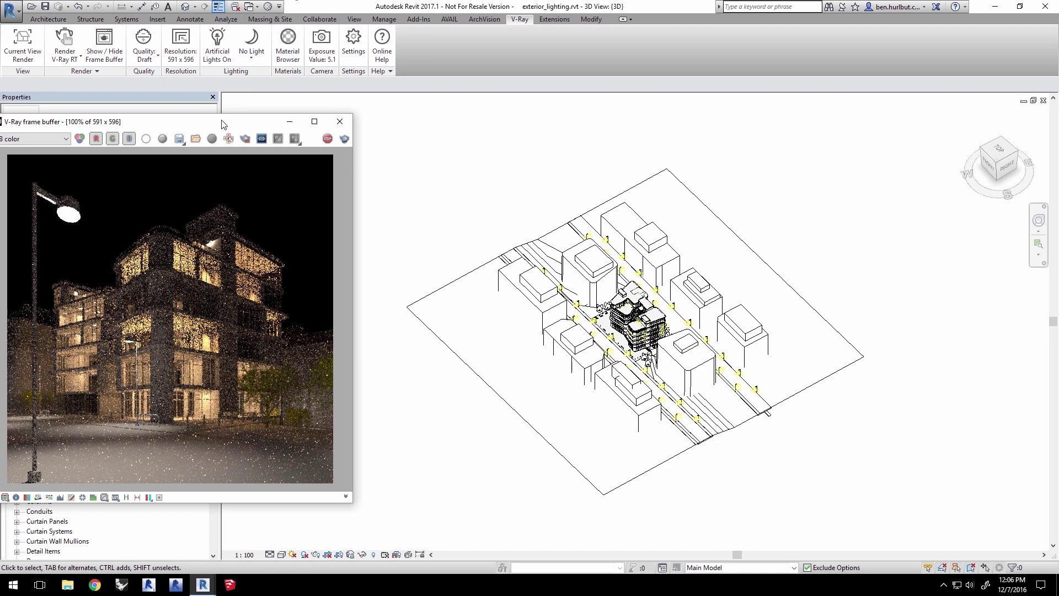
{"action": "left_click_drag", "start_coordinate": [224, 124], "coordinate": [222, 111]}
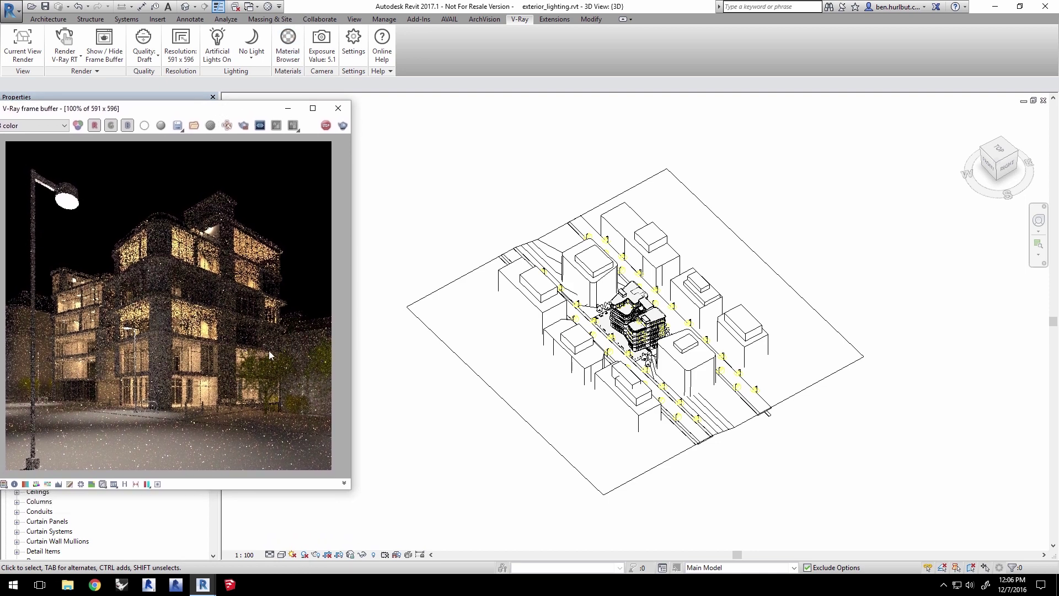
- Change the environment lighting from No Light to V-Ray Sun and set the sun intensity to .0001
{"action": "left_click", "coordinate": [251, 54]}
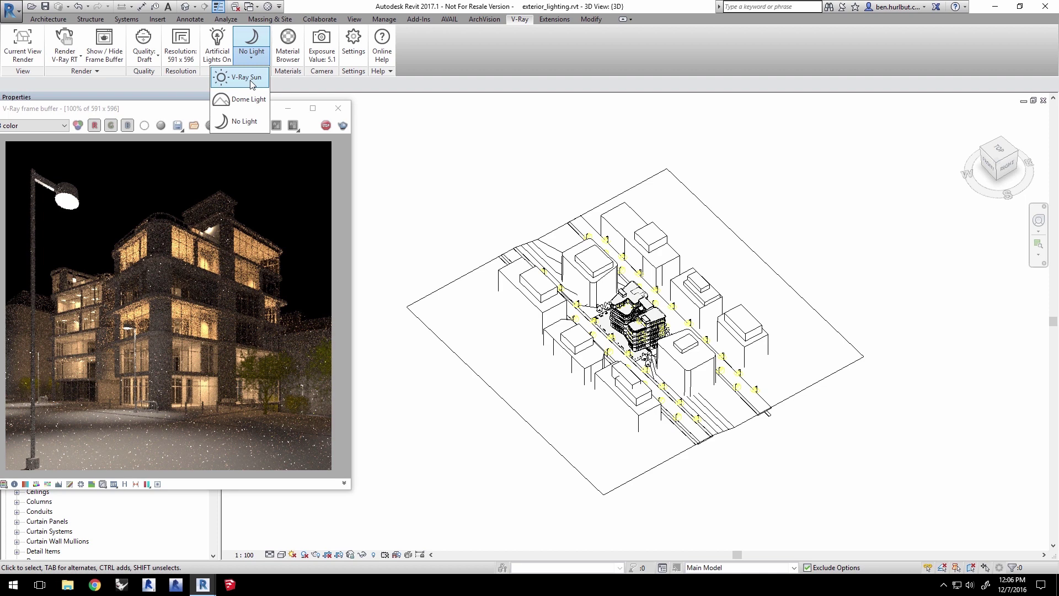
{"action": "left_click", "coordinate": [249, 78]}
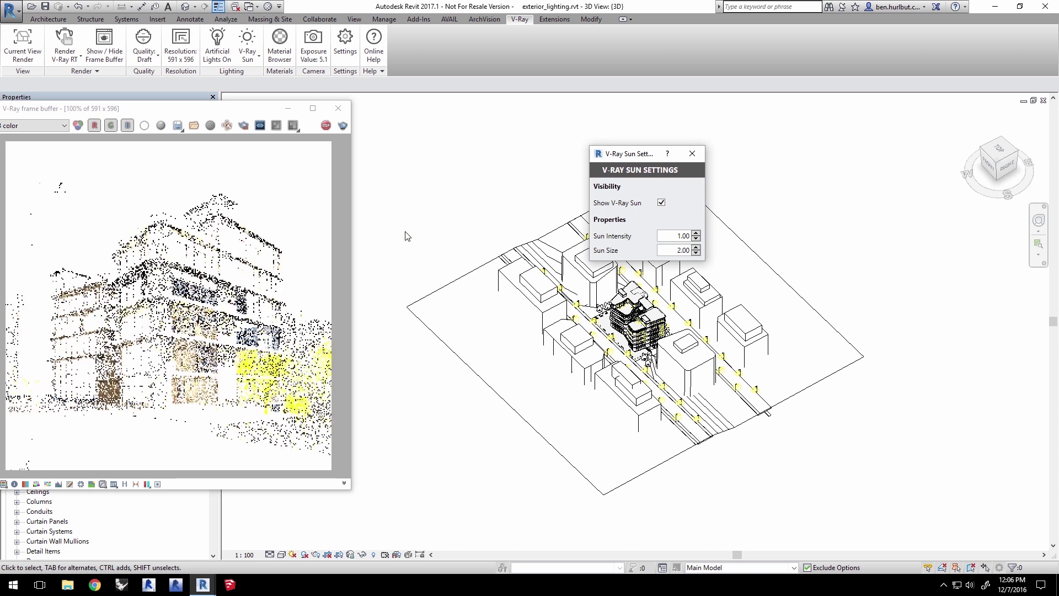
{"action": "double_click", "coordinate": [677, 234]}
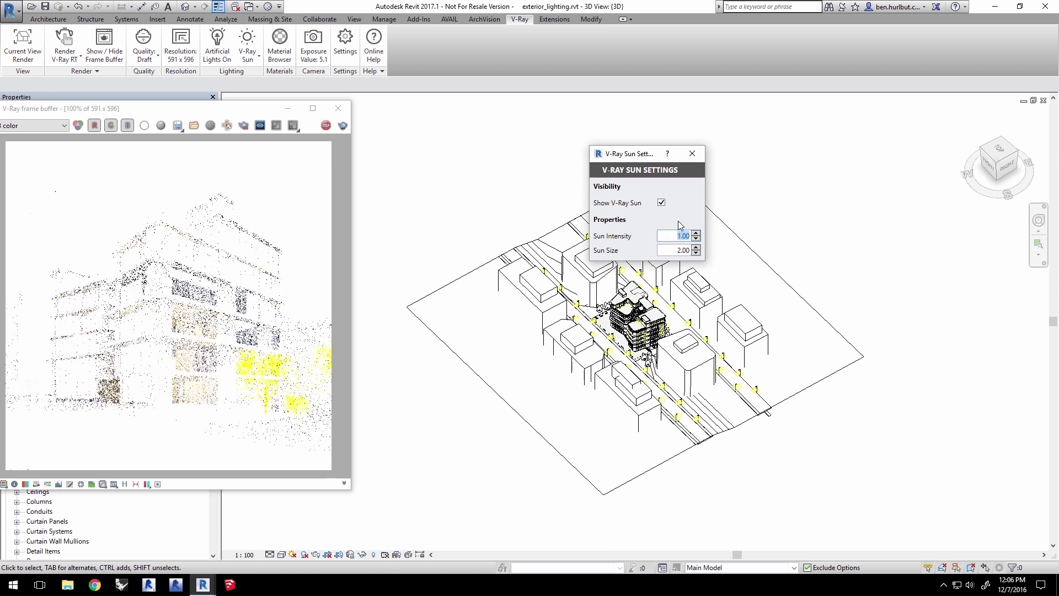
{"action": "type", "text": ".0"}
{"action": "type", "text": "1"}
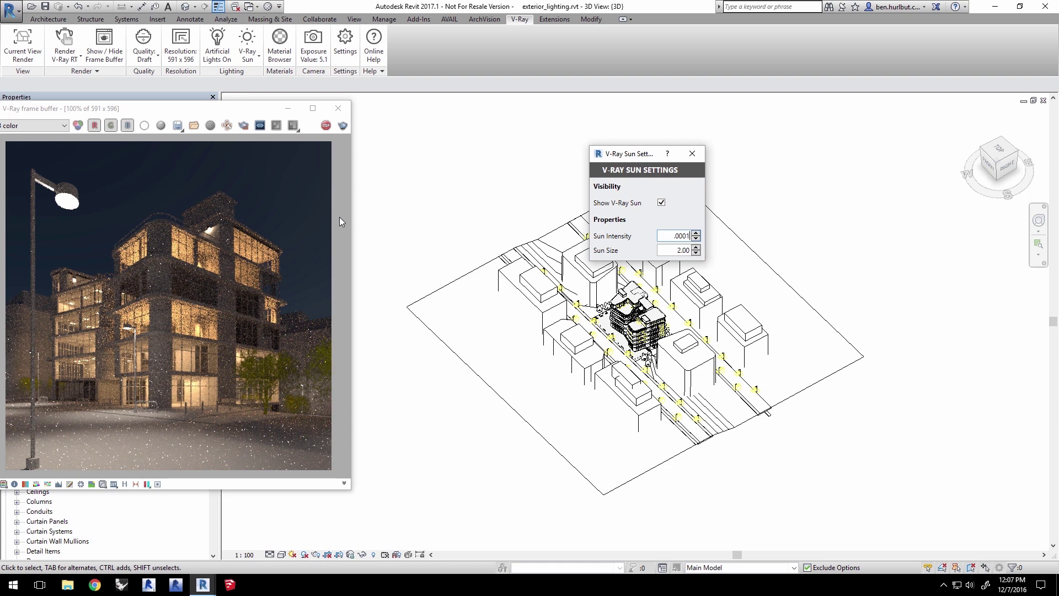
- Stop the V-Ray RT rendering, close the sun settings and move the frame buffer over the model view
{"action": "left_click", "coordinate": [326, 126]}
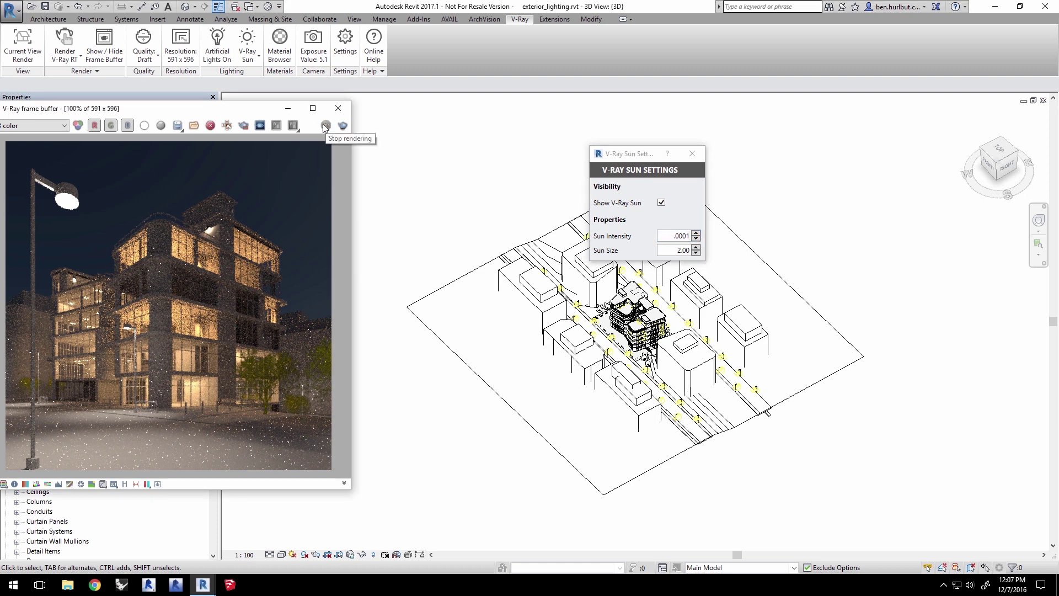
{"action": "left_click", "coordinate": [697, 156]}
{"action": "left_click", "coordinate": [697, 155]}
{"action": "left_click_drag", "start_coordinate": [211, 108], "coordinate": [530, 120]}
- Set the render quality to Medium and disable the opaque and transparent material overrides in the global materials
{"action": "left_click", "coordinate": [144, 53]}
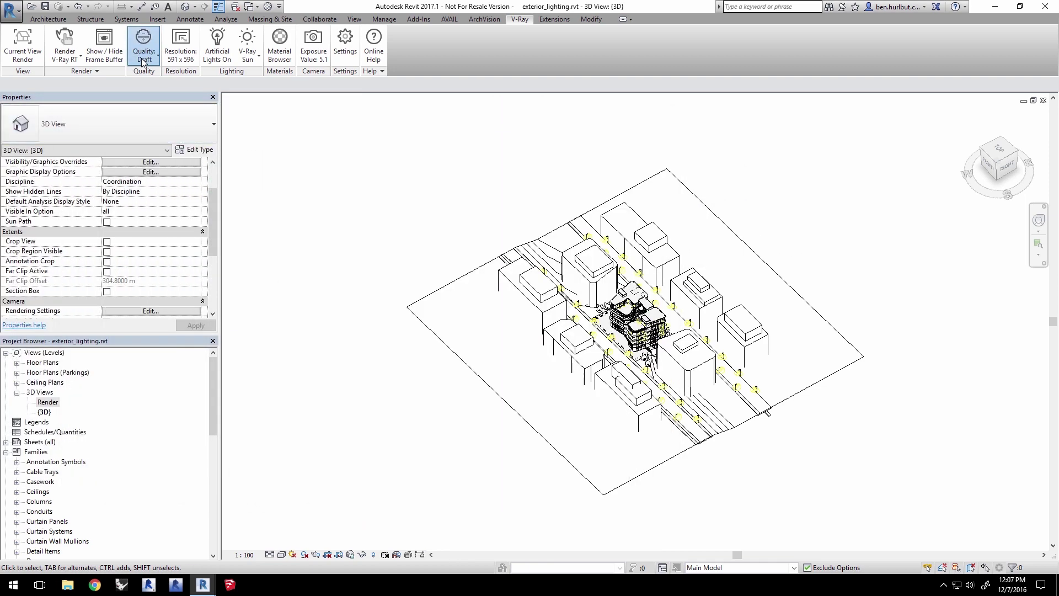
{"action": "left_click", "coordinate": [140, 99]}
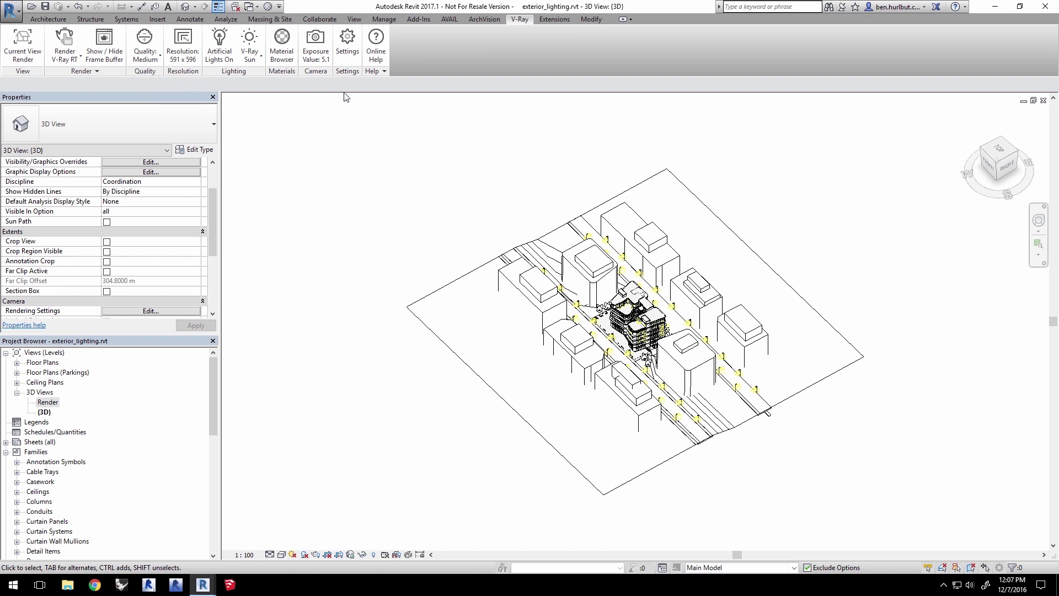
{"action": "left_click", "coordinate": [292, 42]}
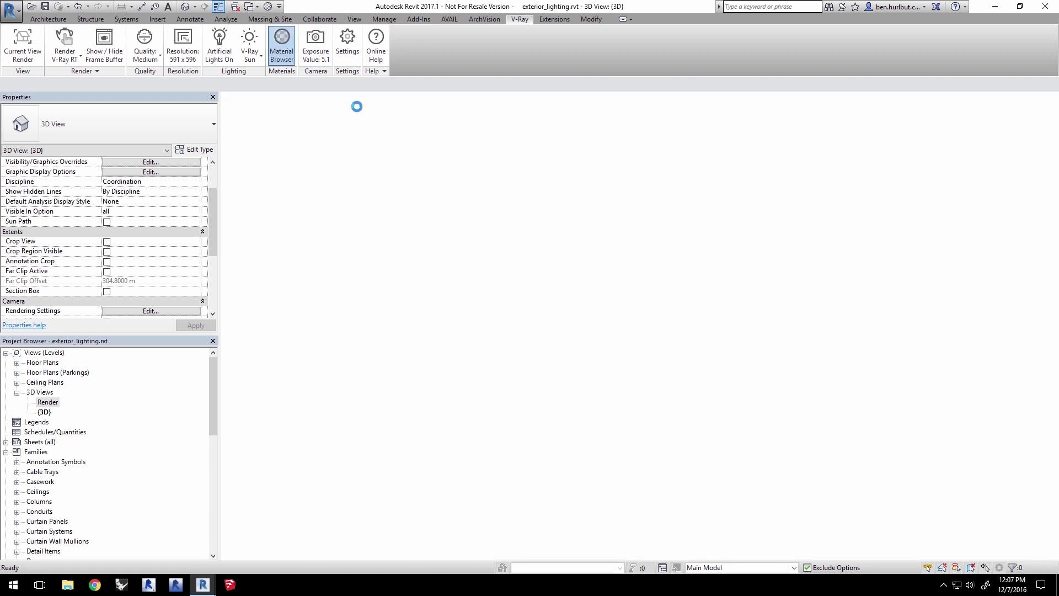
{"action": "left_click", "coordinate": [420, 200]}
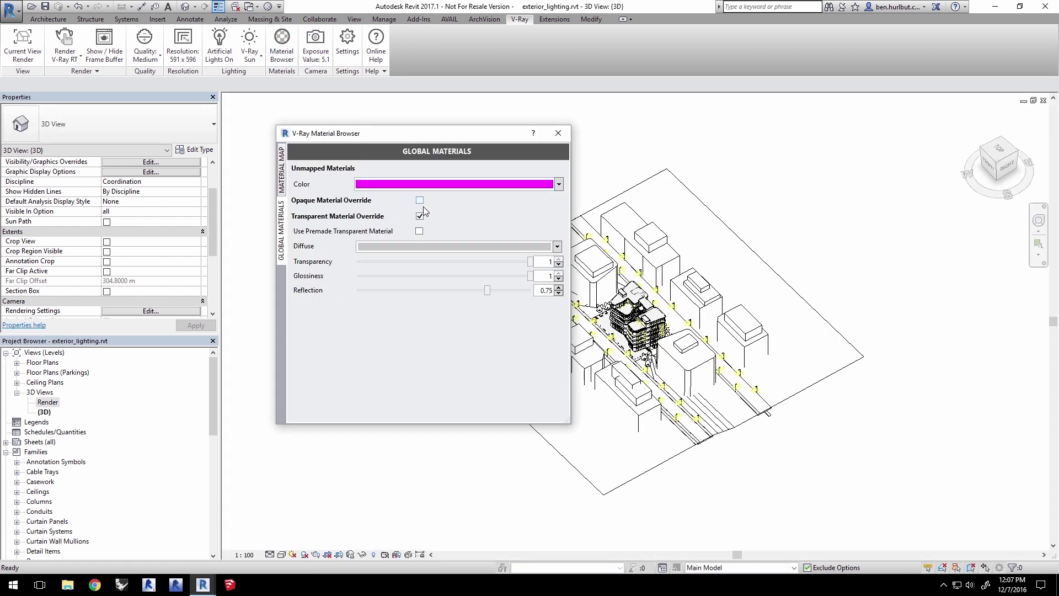
{"action": "left_click", "coordinate": [420, 216]}
{"action": "left_click", "coordinate": [559, 133]}
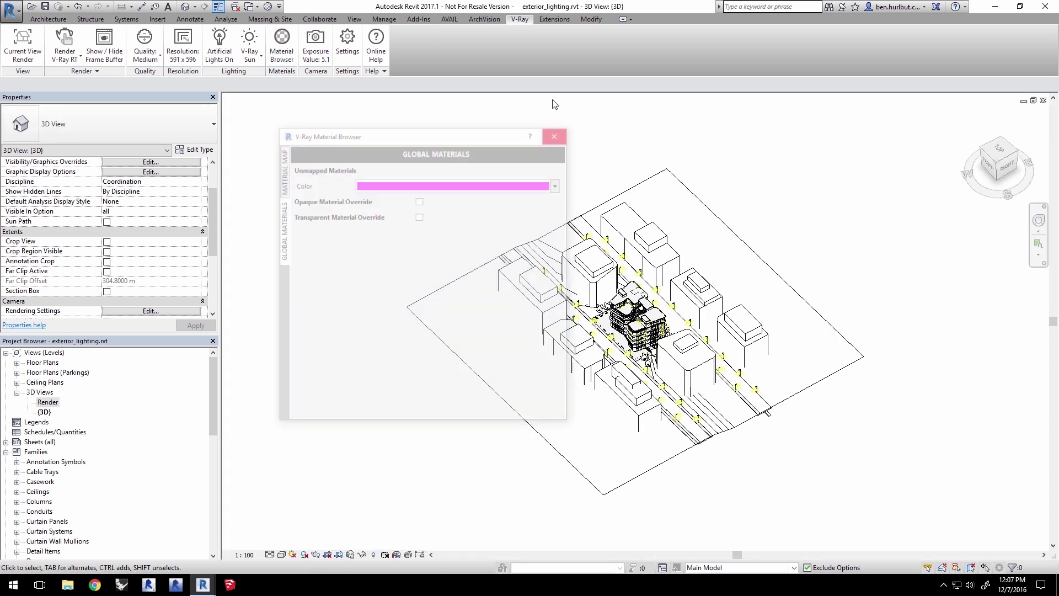
- Switch the render mode from V-Ray RT to Render With V-Ray and start the night-time render
{"action": "left_click", "coordinate": [65, 58]}
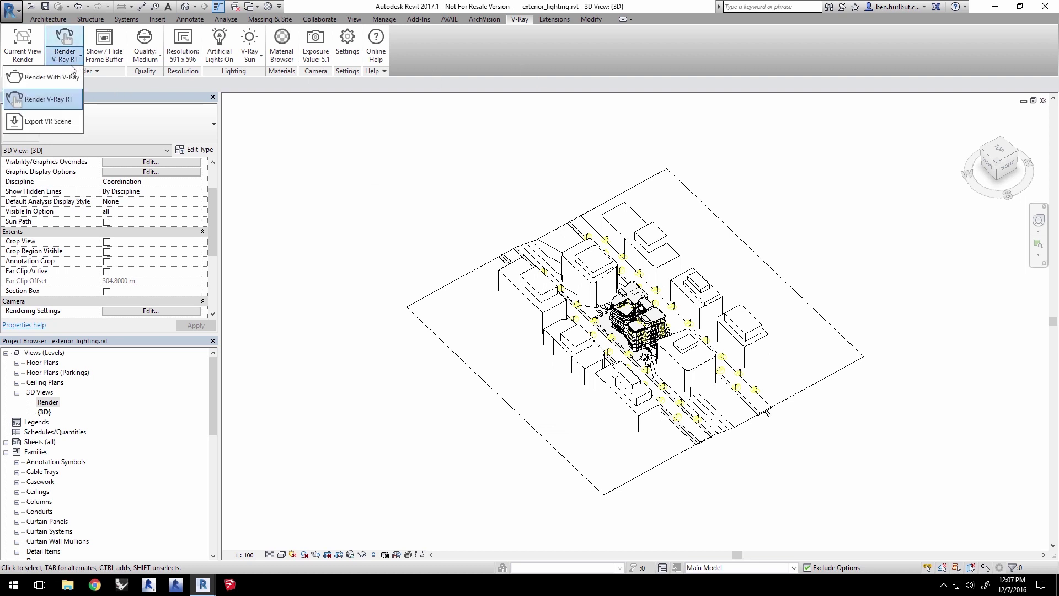
{"action": "left_click", "coordinate": [62, 79]}
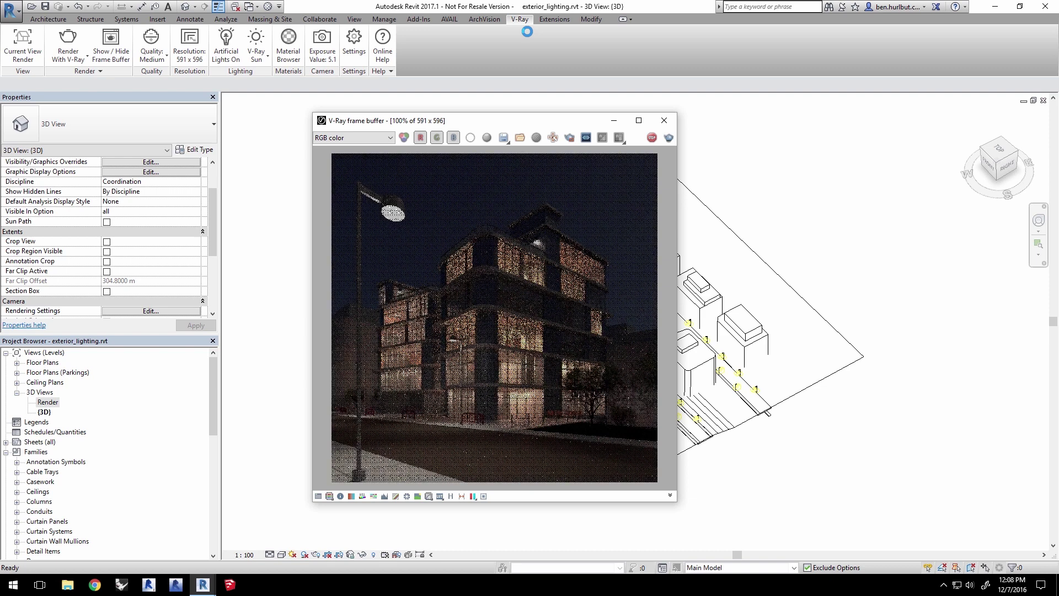